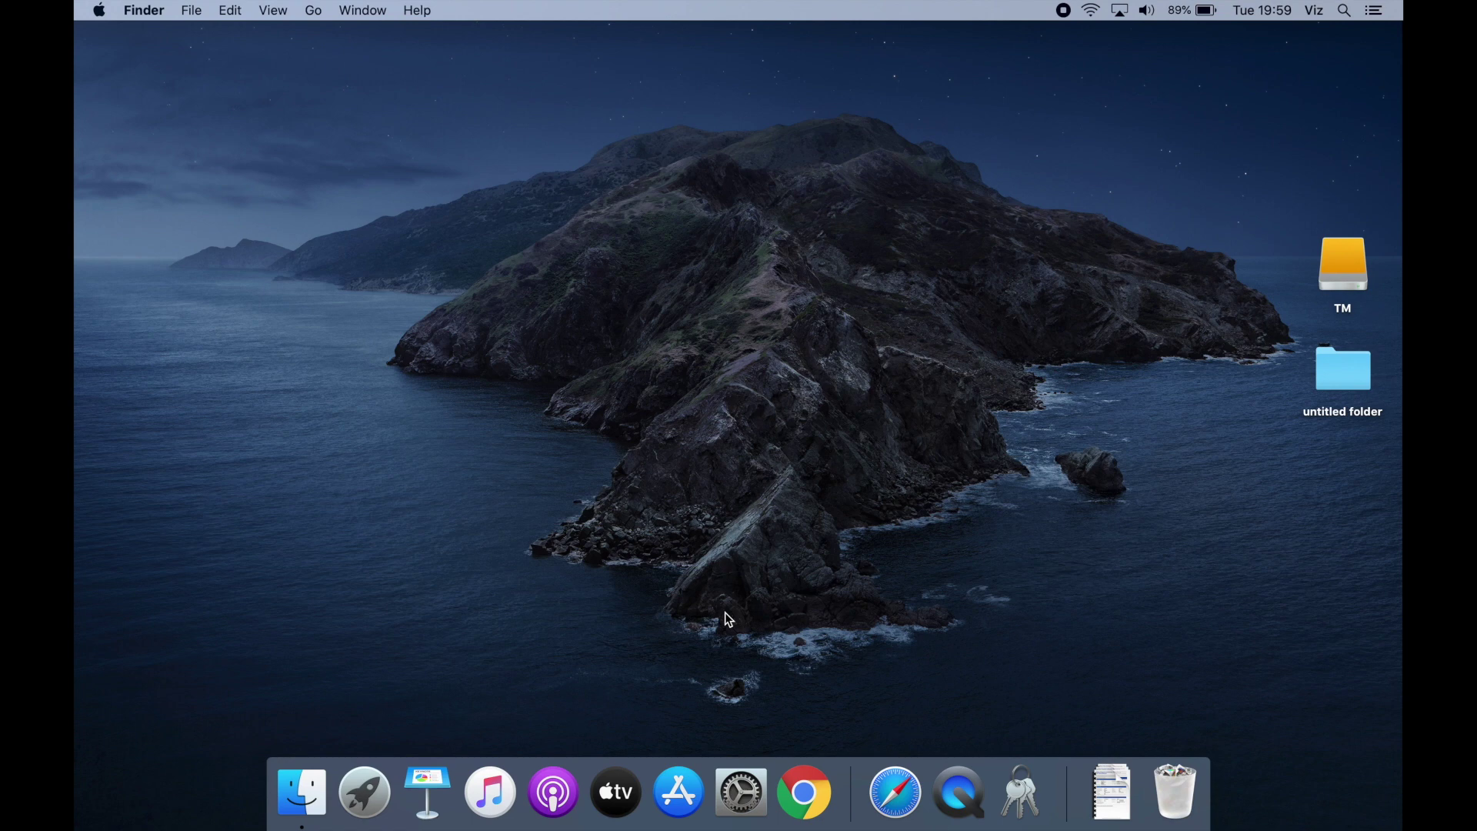
# Step: Open the Time Machine preferences and turn on showing Time Machine in the menu bar
pyautogui.click(746, 796)
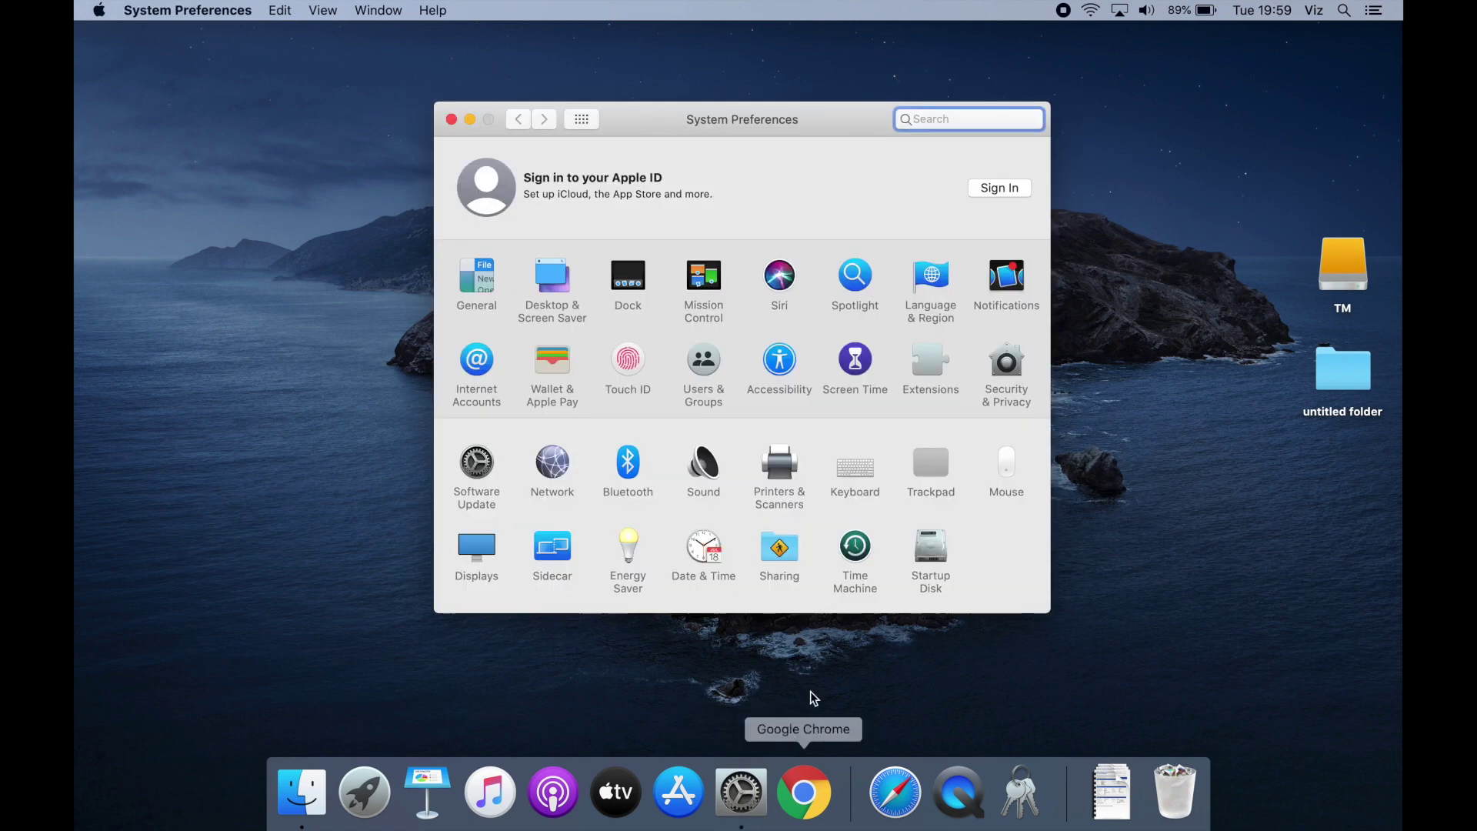
pyautogui.click(855, 554)
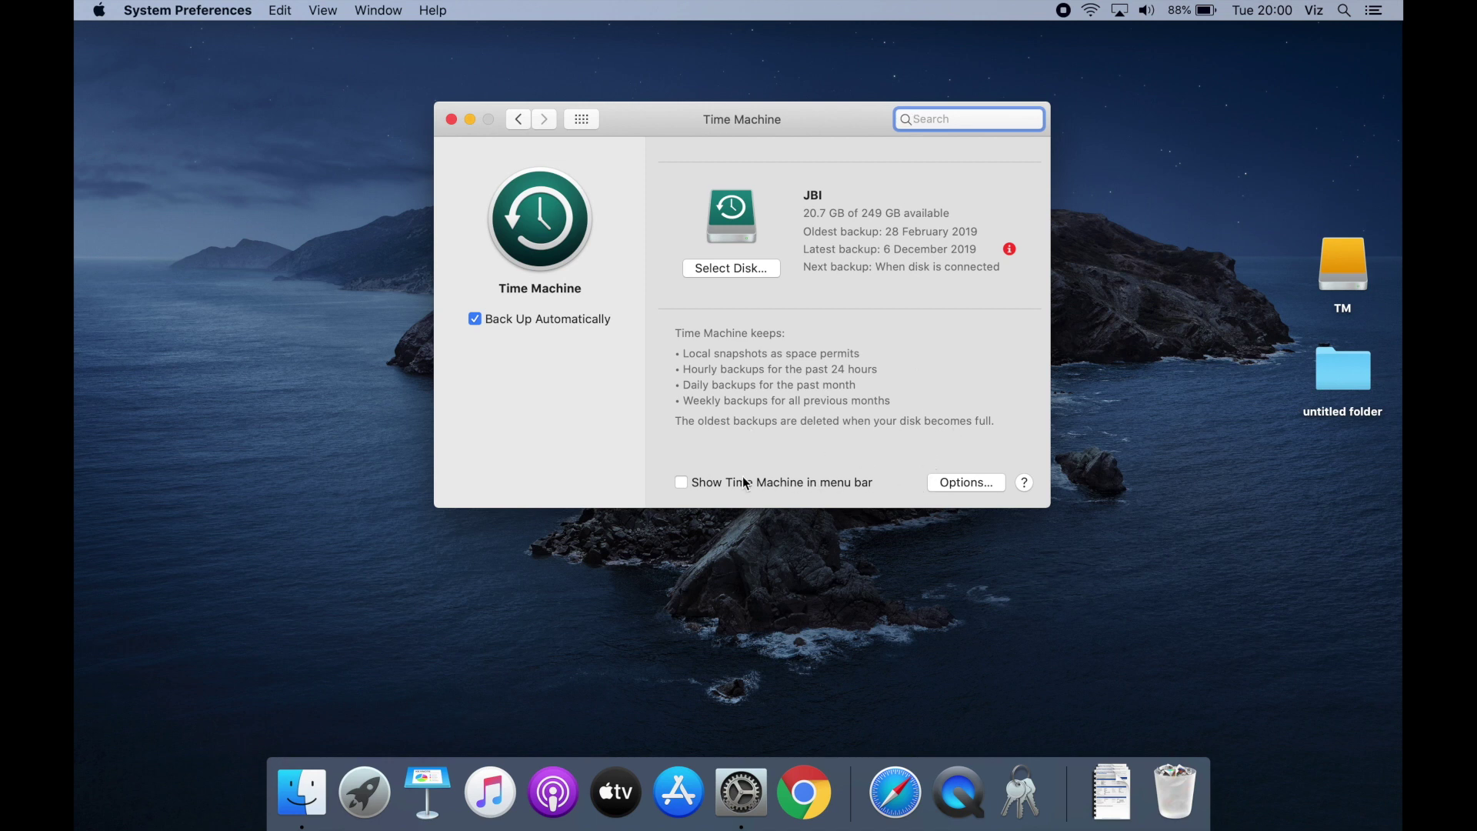
pyautogui.click(707, 485)
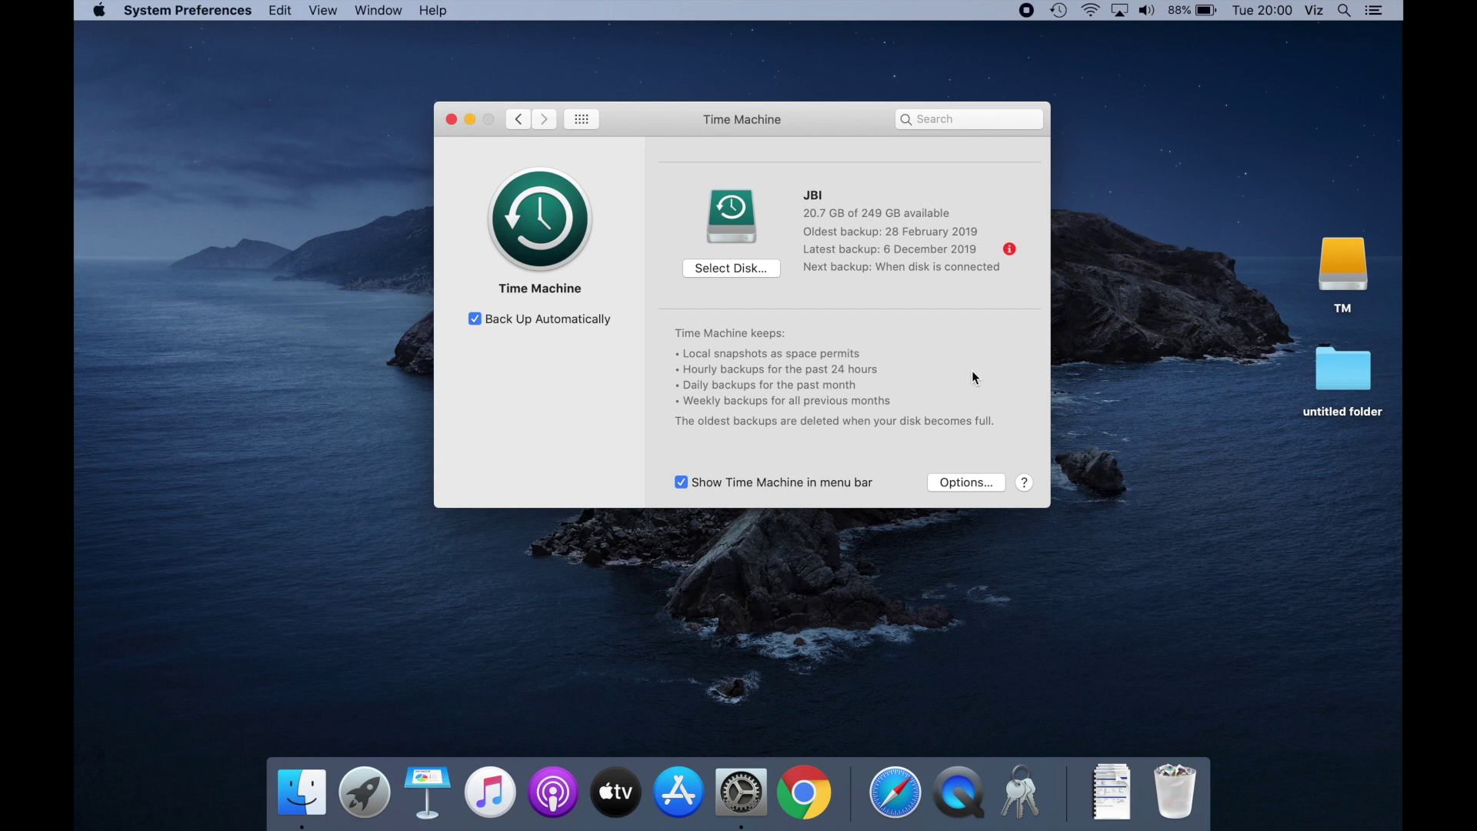
# Step: Add the System folder on Macintosh HD to the items excluded from Time Machine backups
pyautogui.click(960, 486)
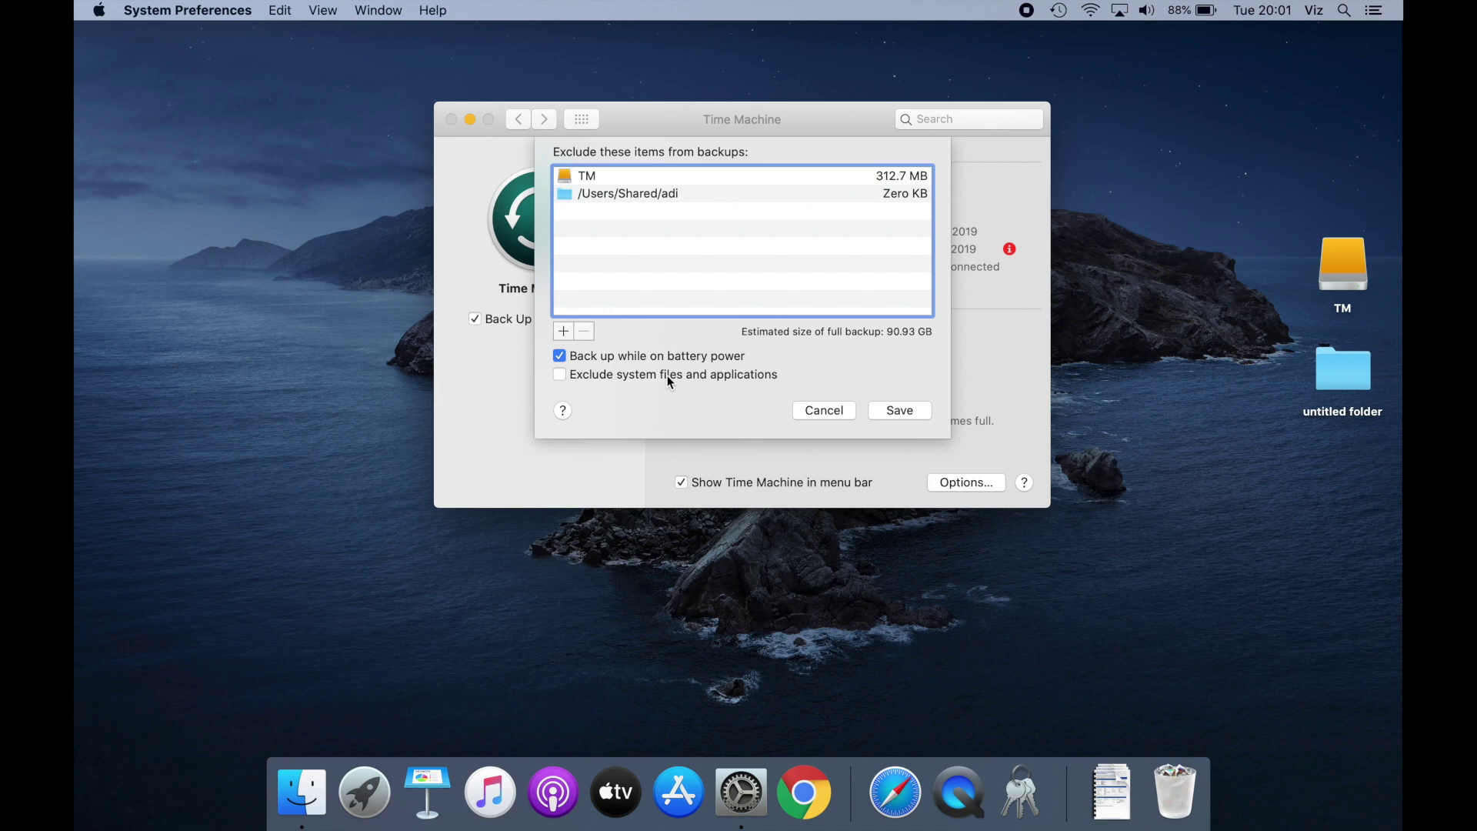
pyautogui.click(565, 332)
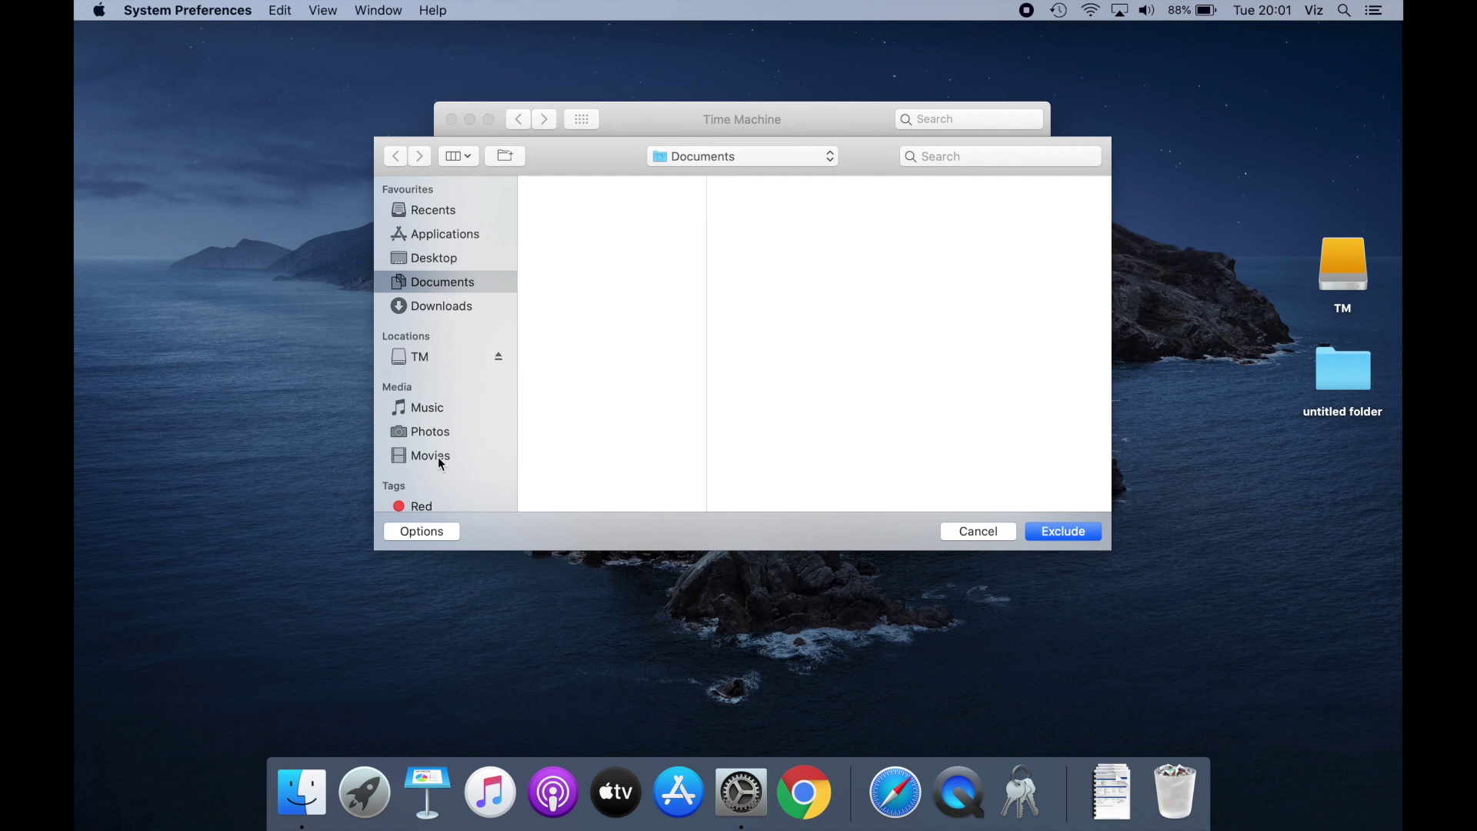
pyautogui.scroll(-5, 441, 463)
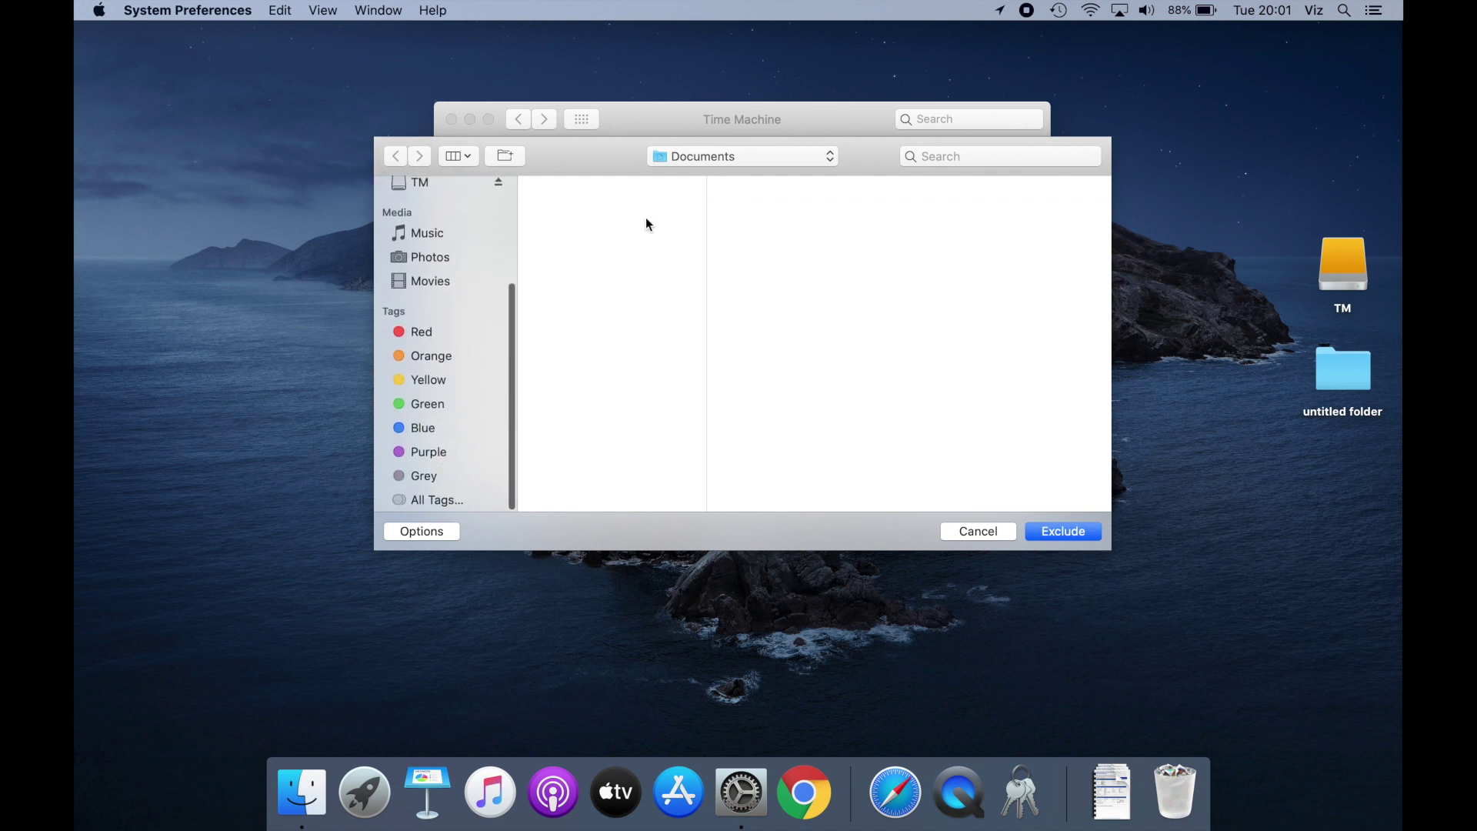
pyautogui.click(700, 155)
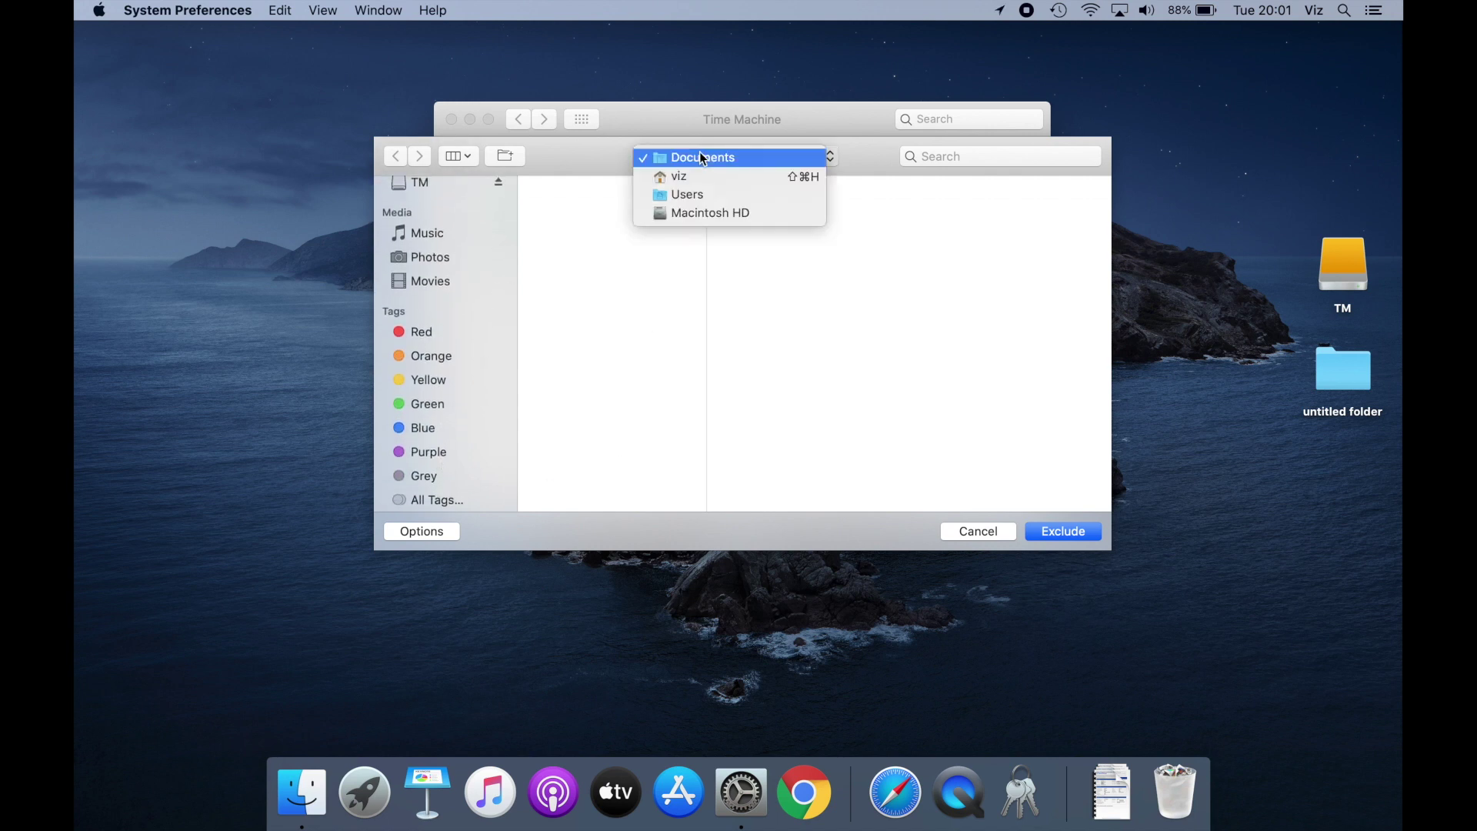
pyautogui.click(698, 215)
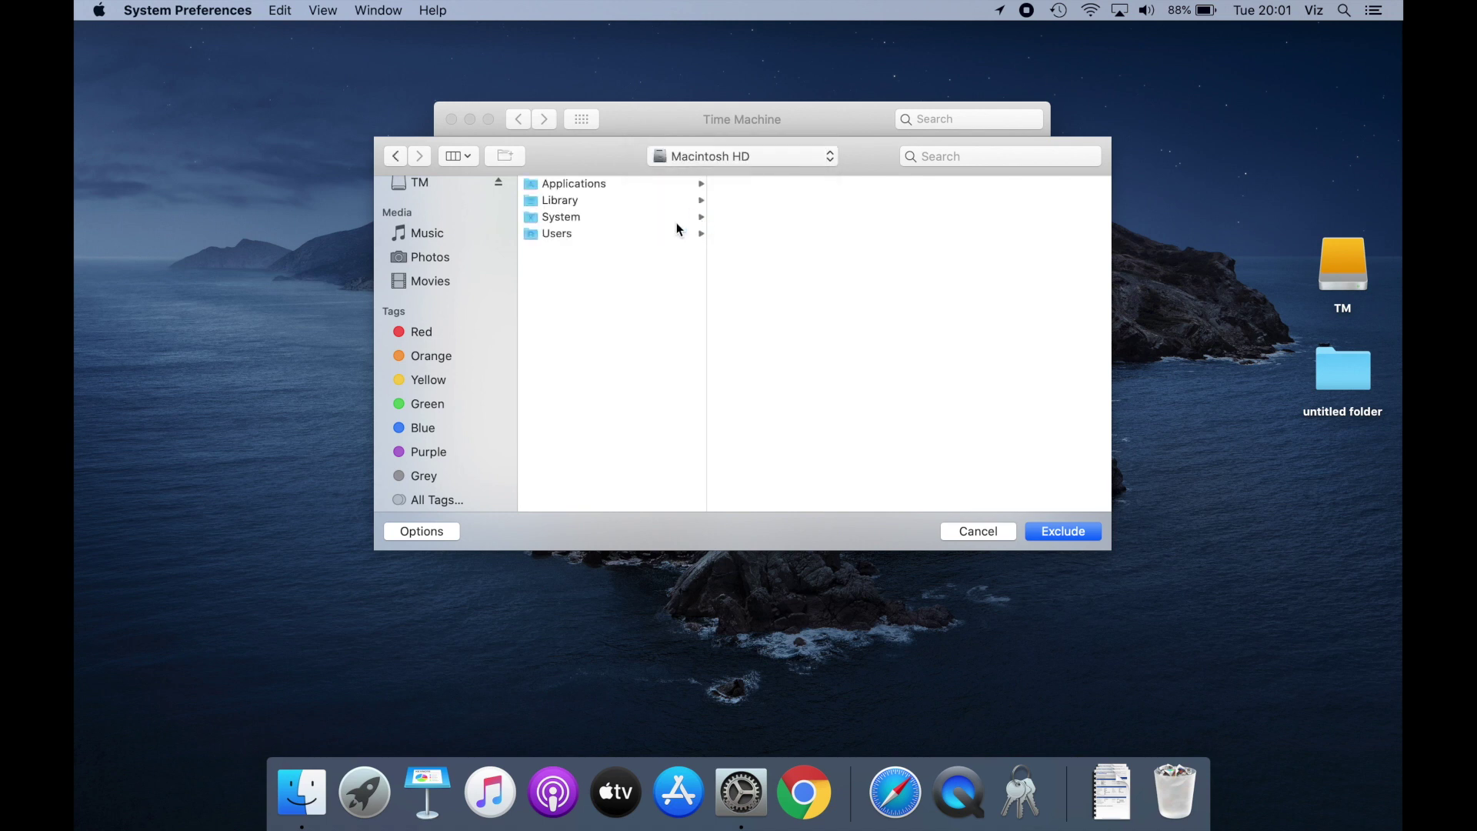
pyautogui.click(589, 217)
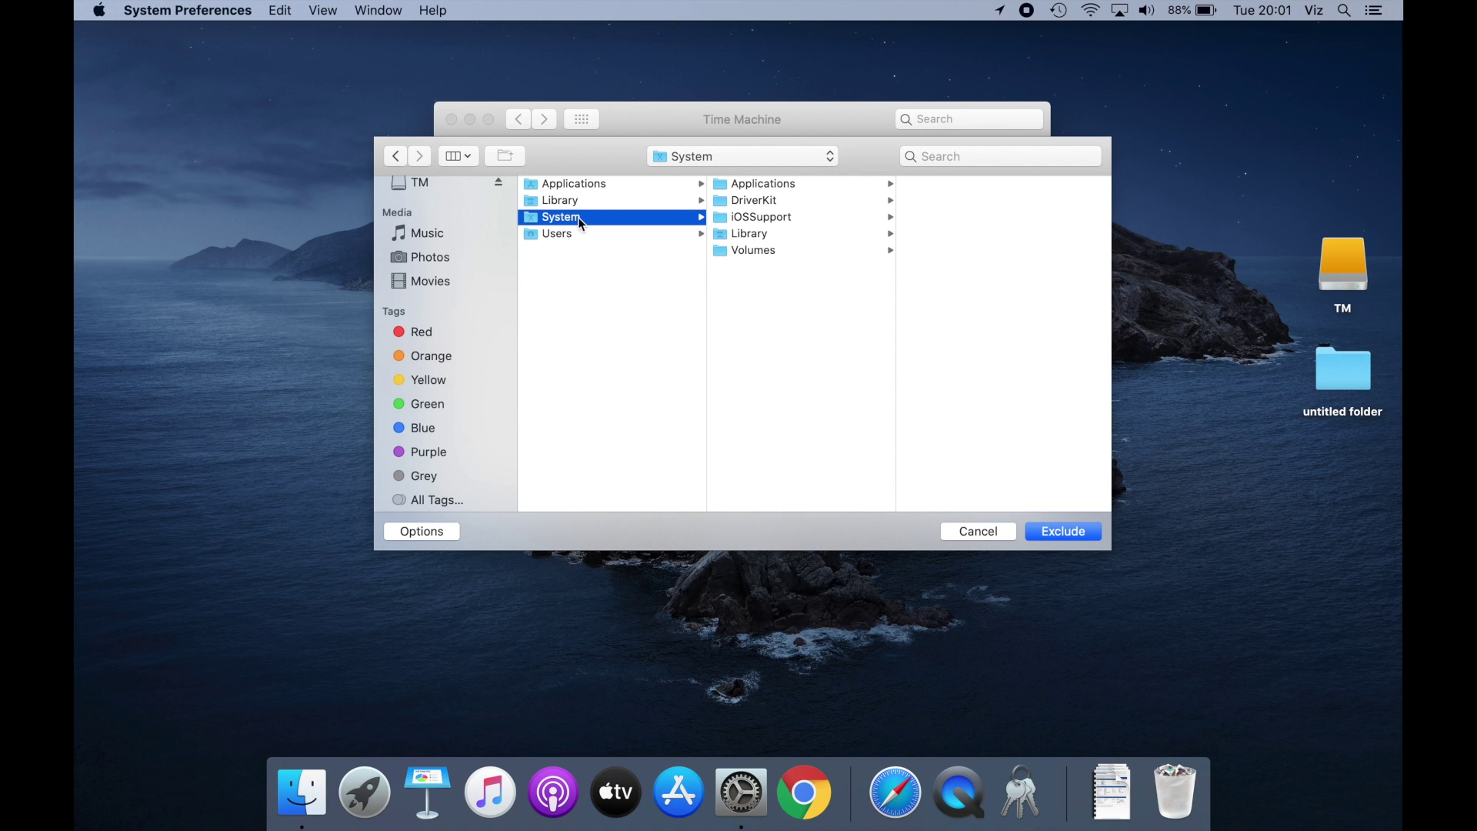
pyautogui.click(1058, 537)
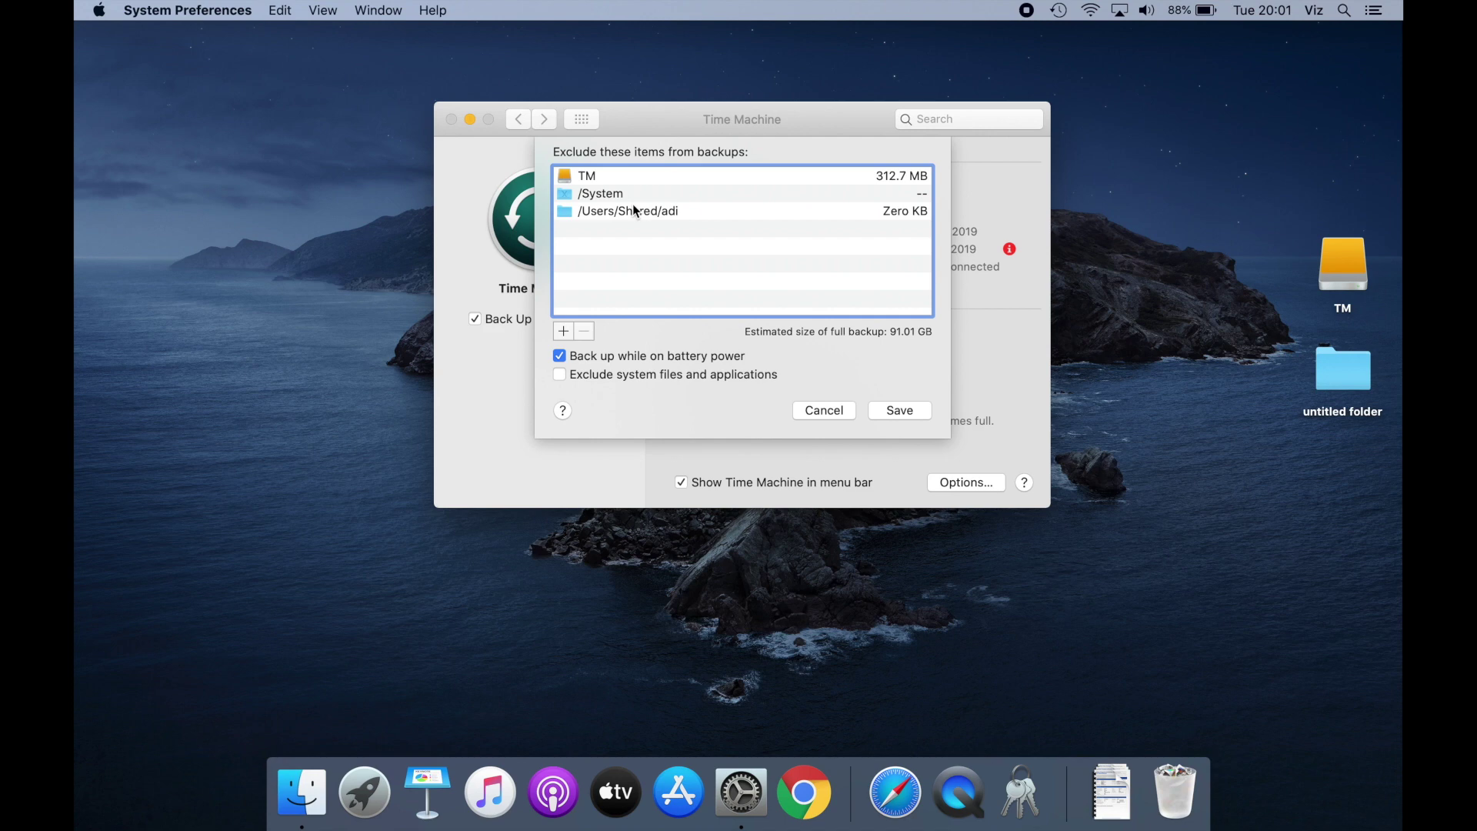
# Step: Remove /System from the excluded items and cancel the backup options without excluding system files and applications
pyautogui.click(635, 202)
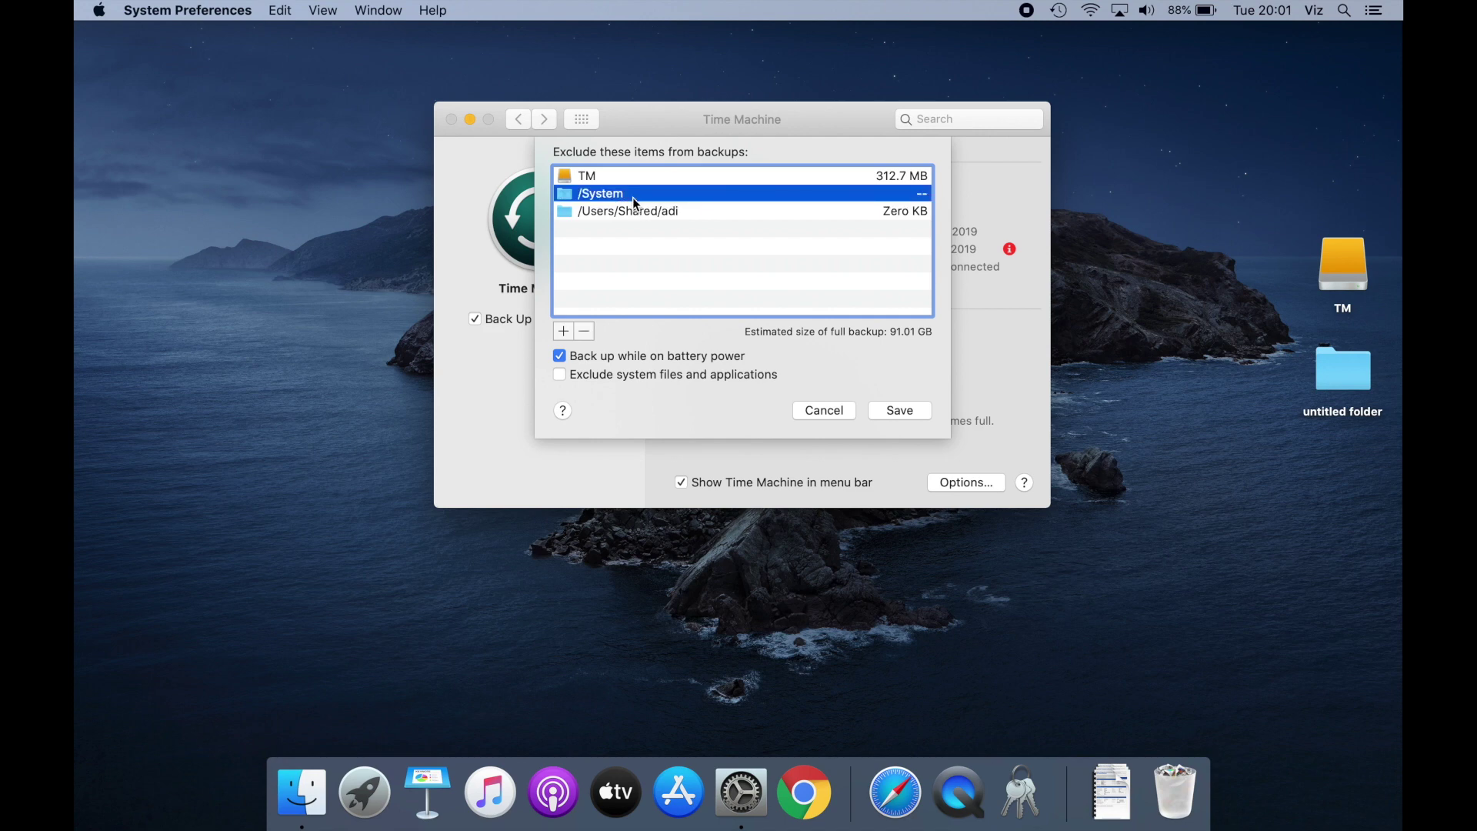
pyautogui.click(591, 335)
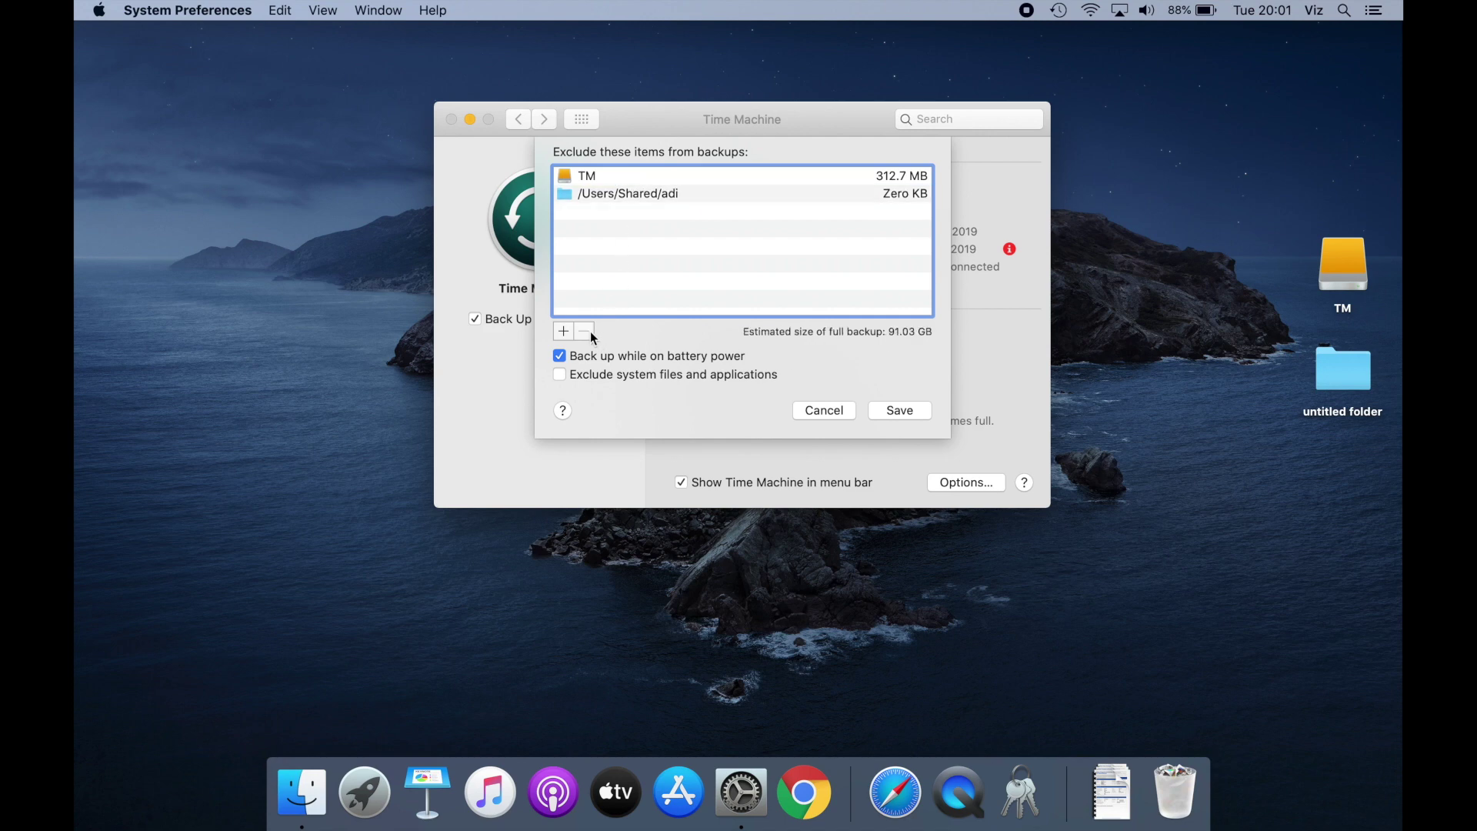
pyautogui.click(563, 377)
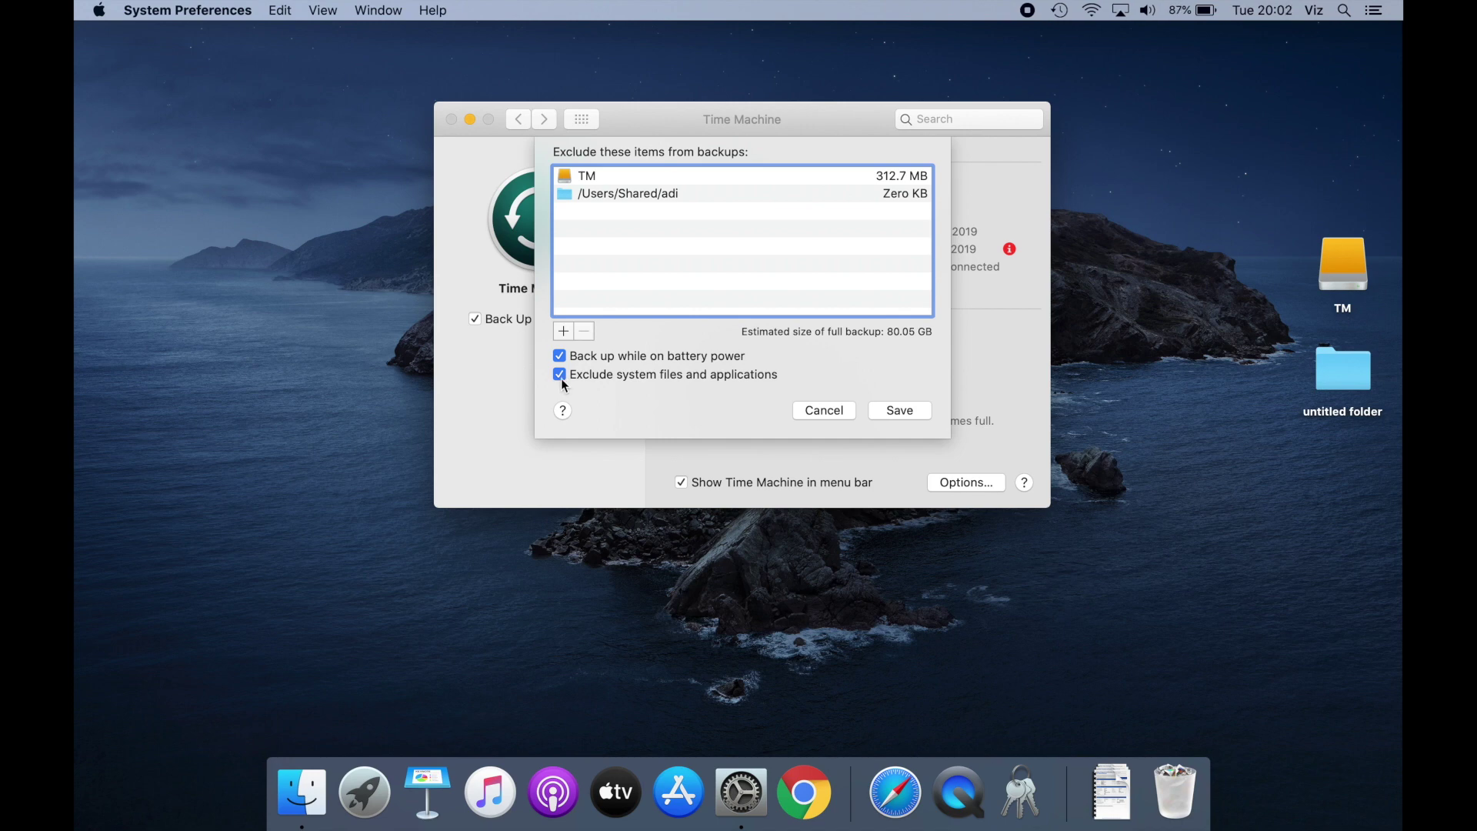
pyautogui.click(561, 377)
pyautogui.click(816, 414)
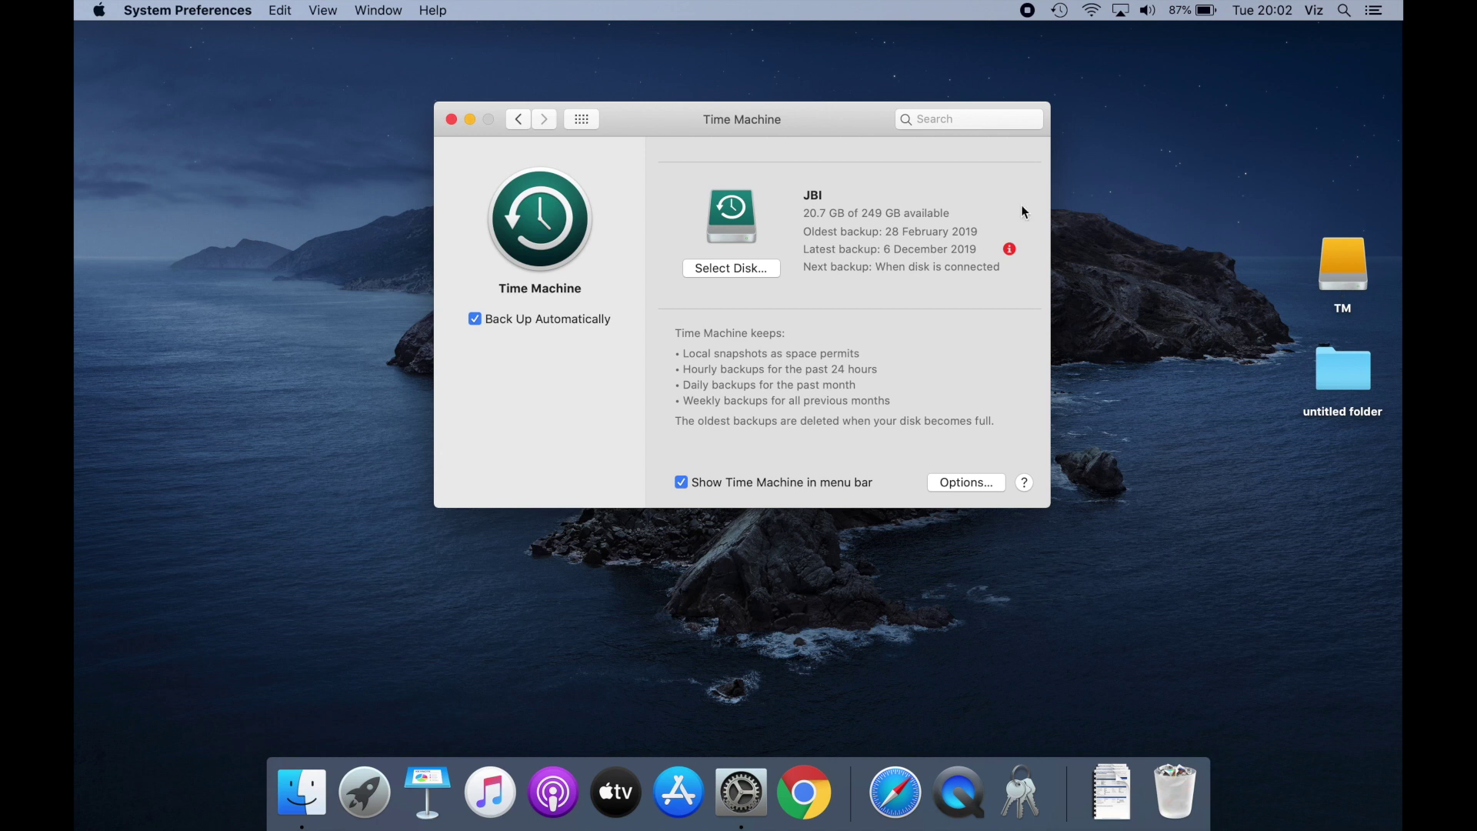
# Step: Choose the TM disk for encrypted backups and use it together with the existing JBI backup disk
pyautogui.click(734, 275)
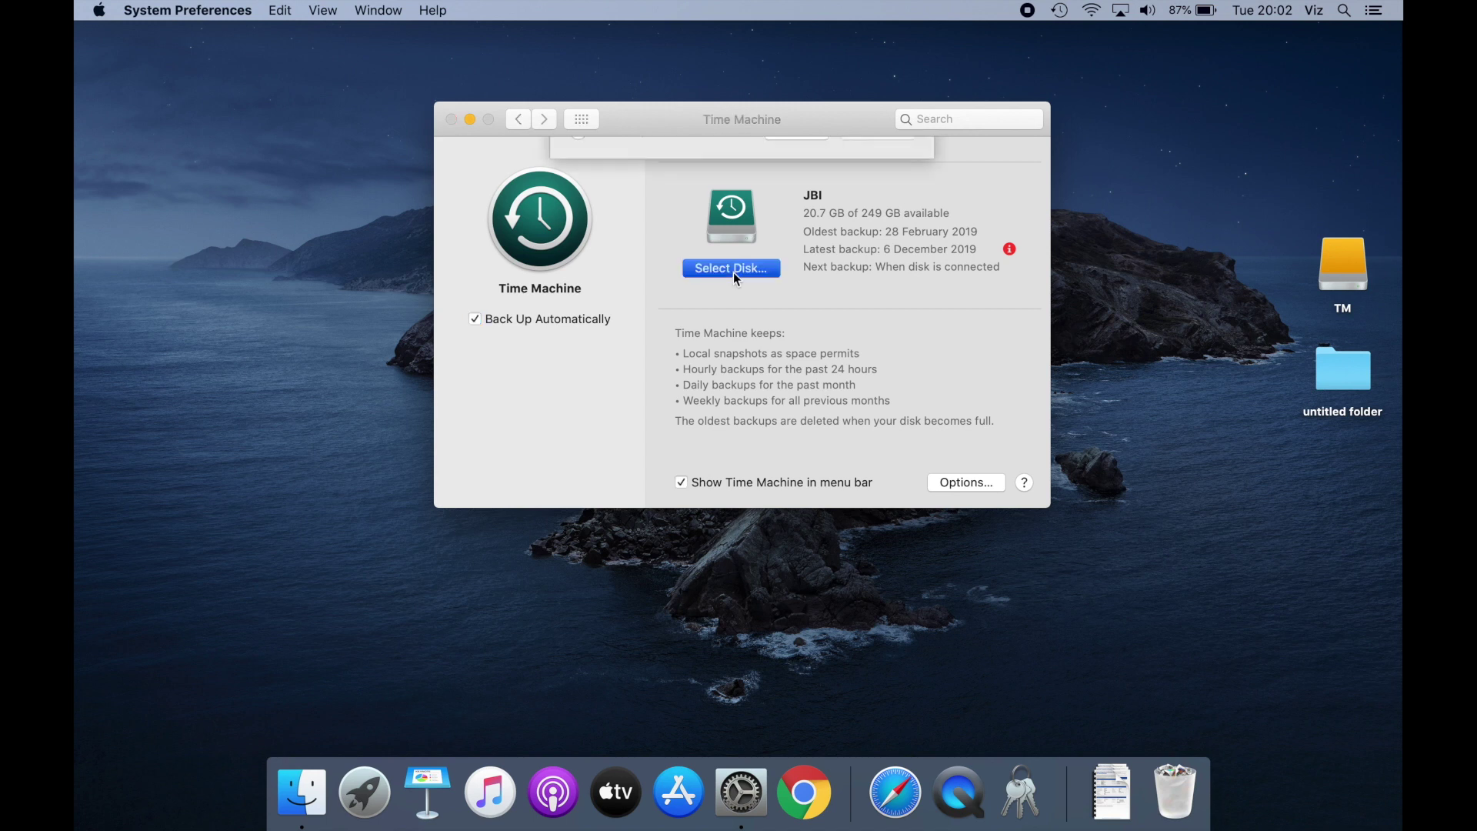
pyautogui.click(671, 269)
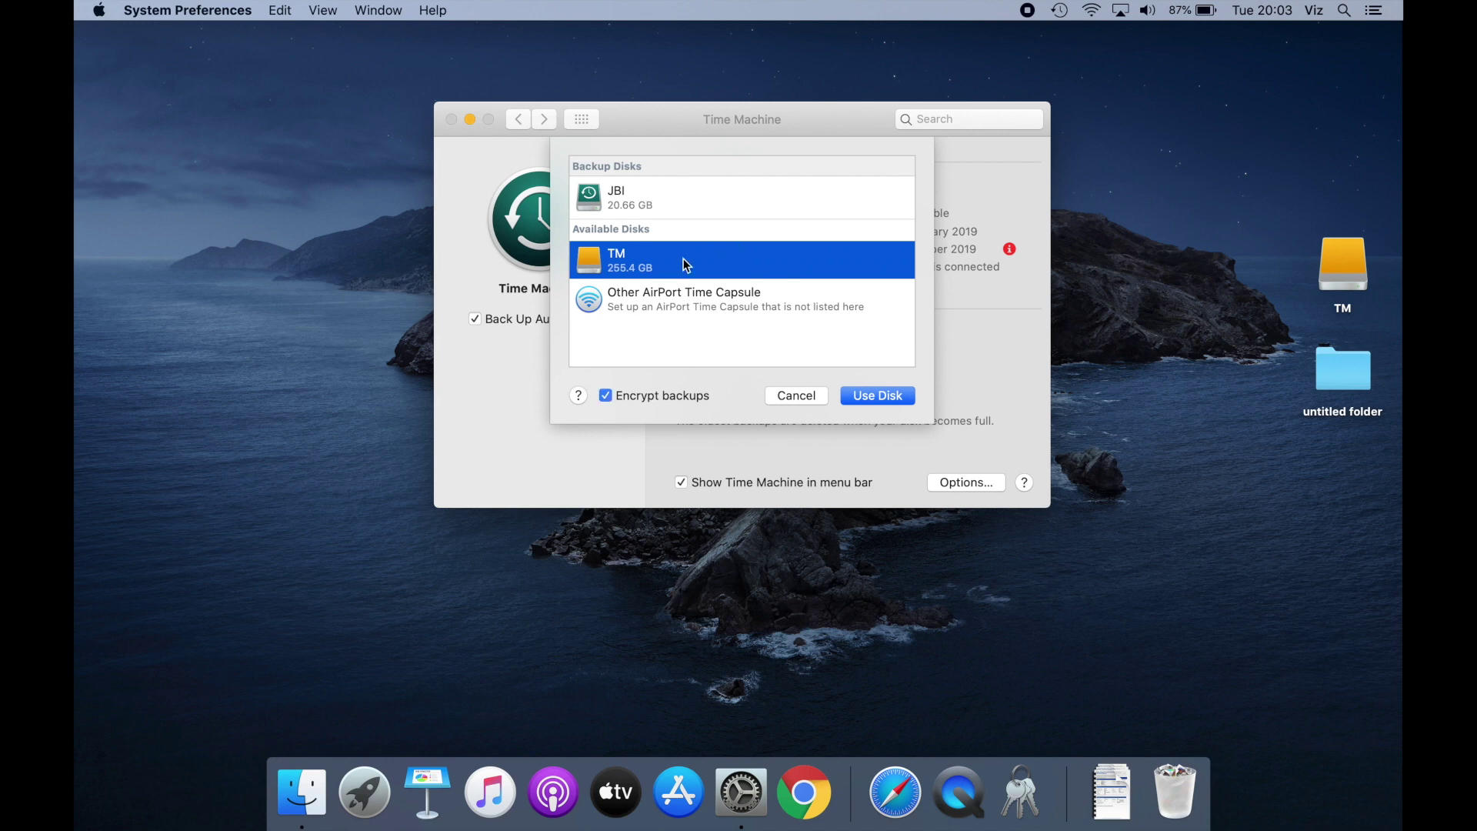
pyautogui.click(893, 395)
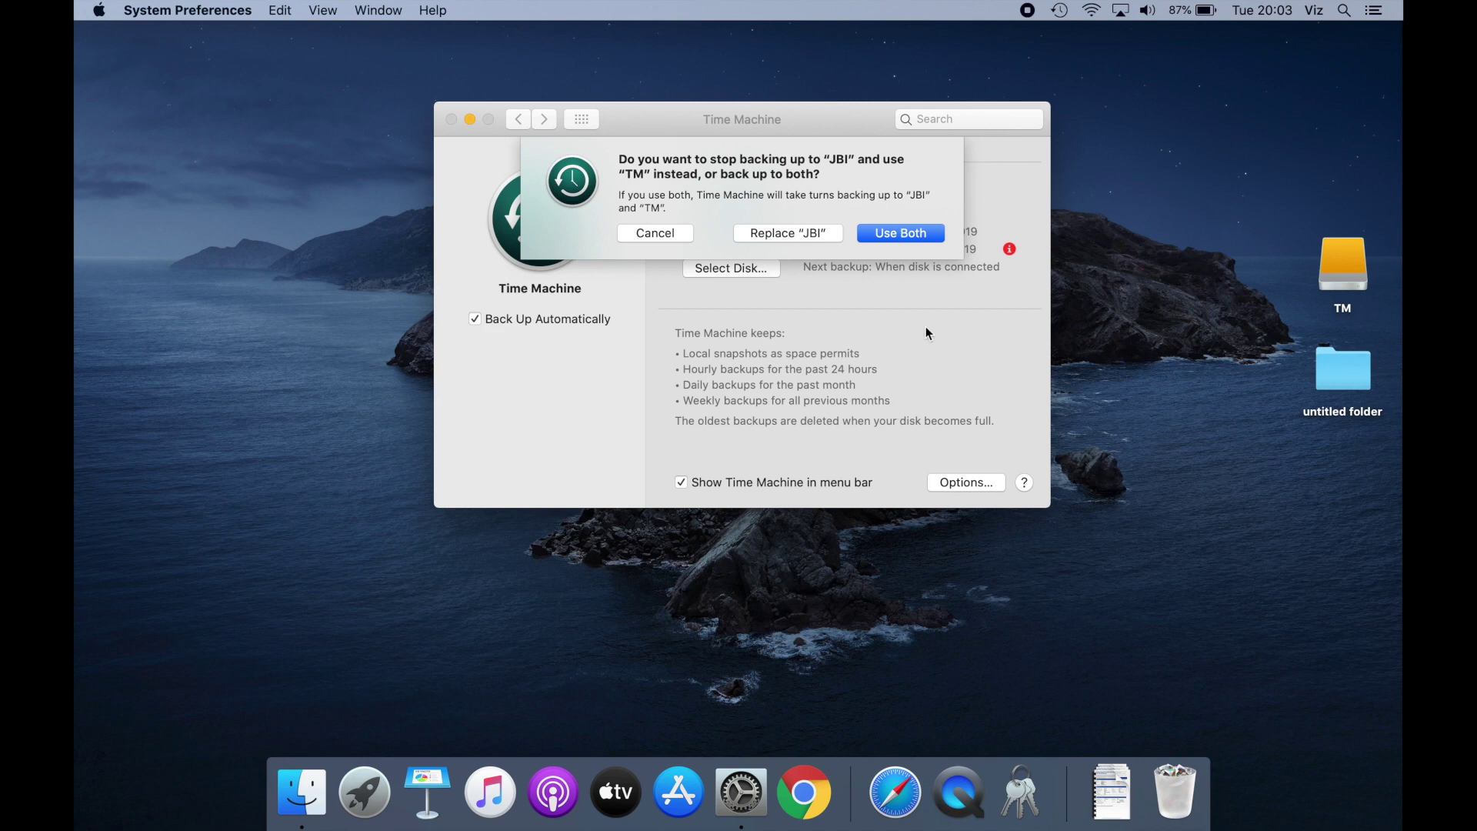
pyautogui.click(884, 233)
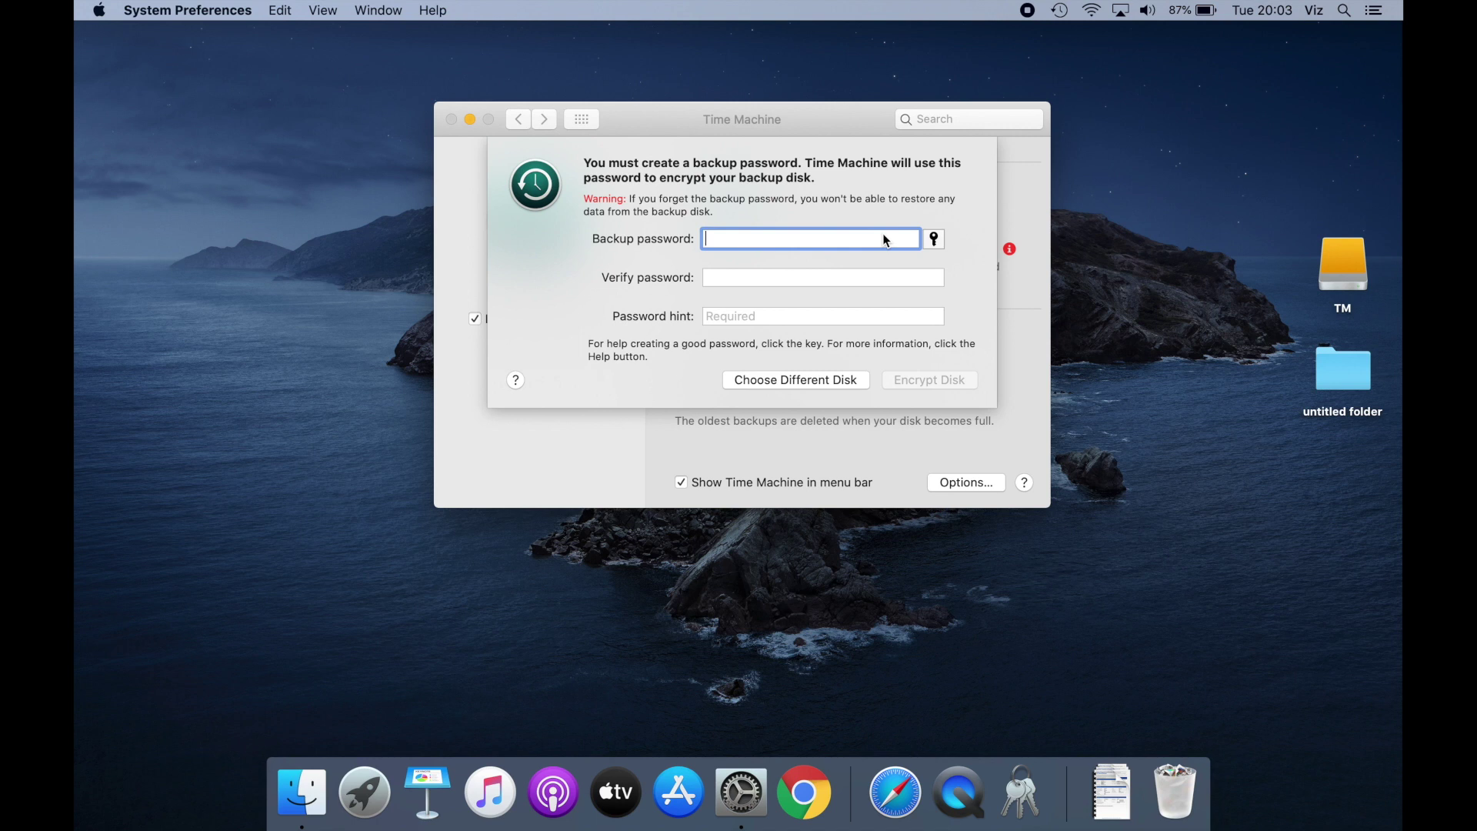
# Step: Enter and verify the backup password, set the password hint to "???", and encrypt the TM disk
pyautogui.write('••••••••')
pyautogui.press('Tab')
pyautogui.write('•••••••')
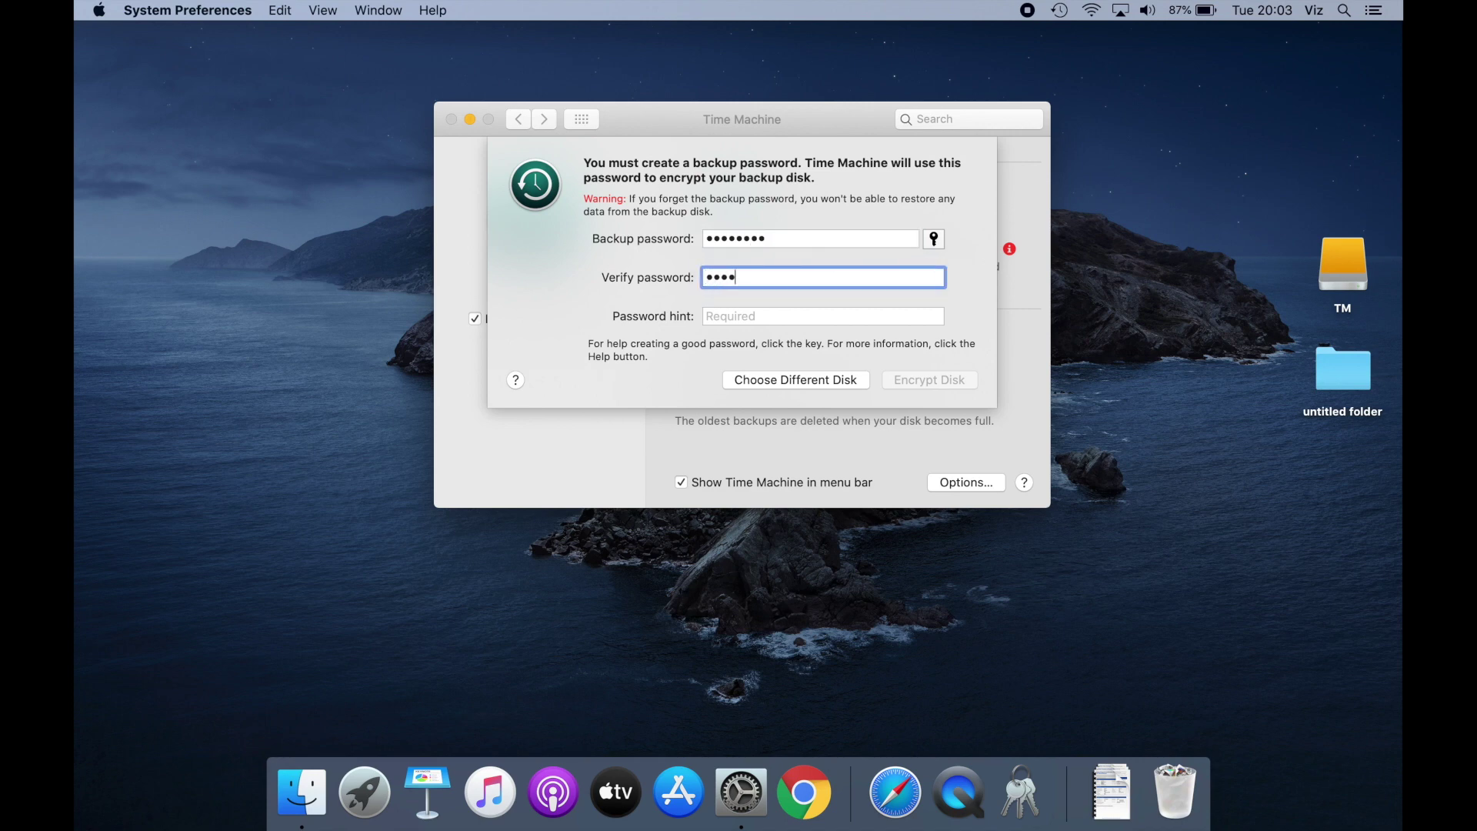
pyautogui.write('••')
pyautogui.click(819, 318)
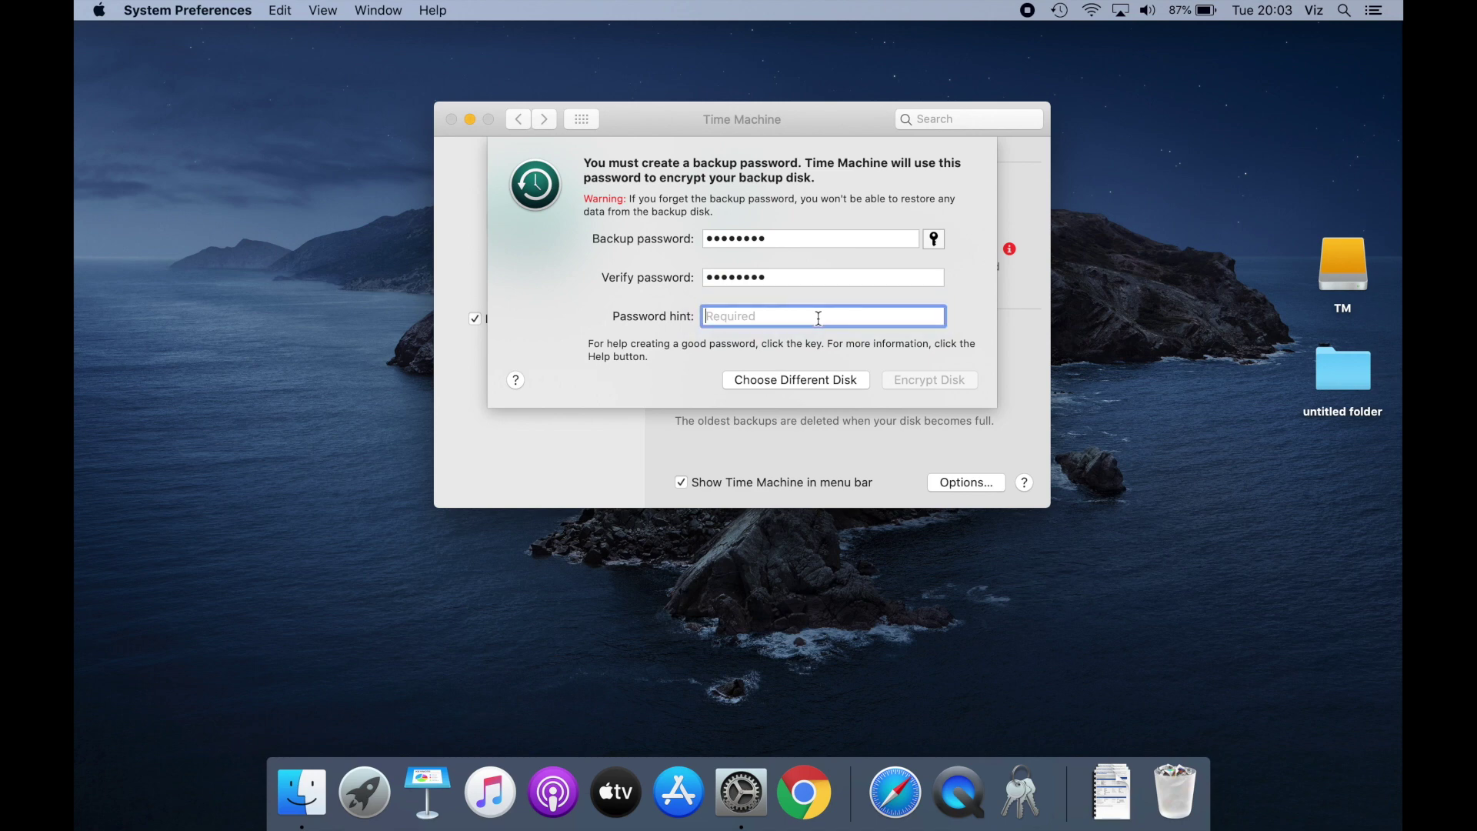
pyautogui.write('???')
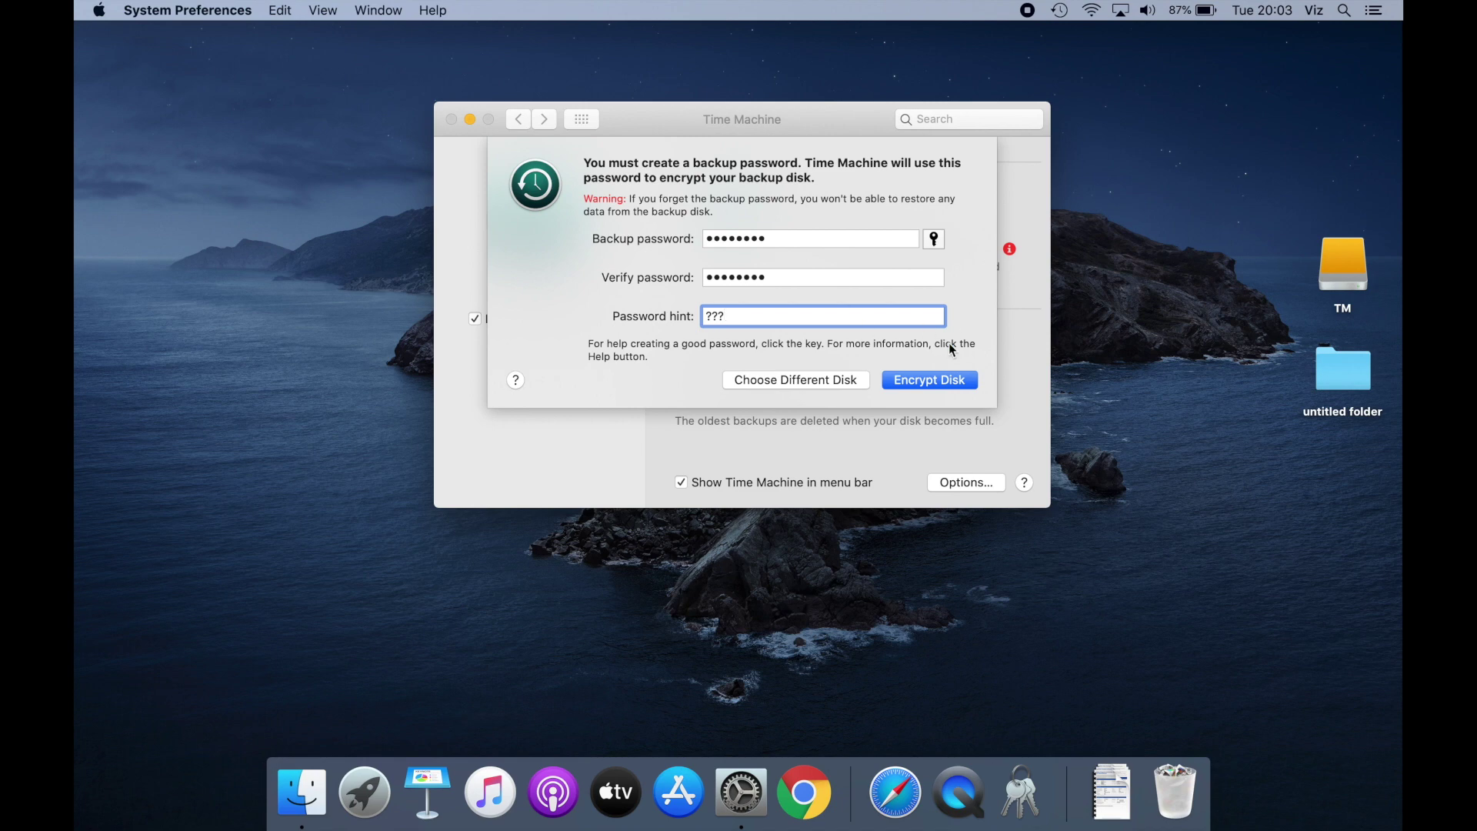
pyautogui.click(948, 386)
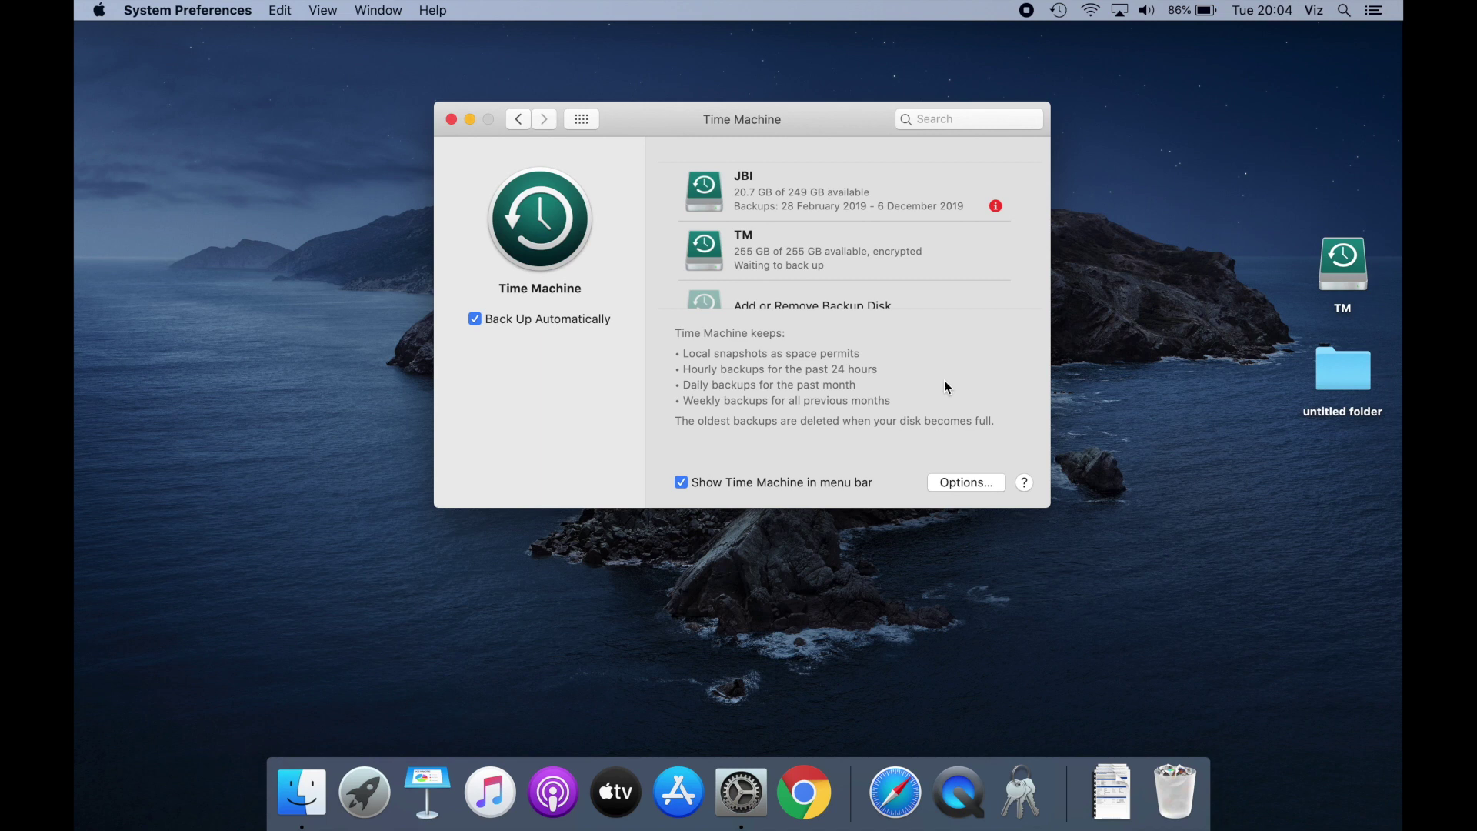
# Step: Start a Time Machine backup immediately
pyautogui.scroll(-2, 887, 258)
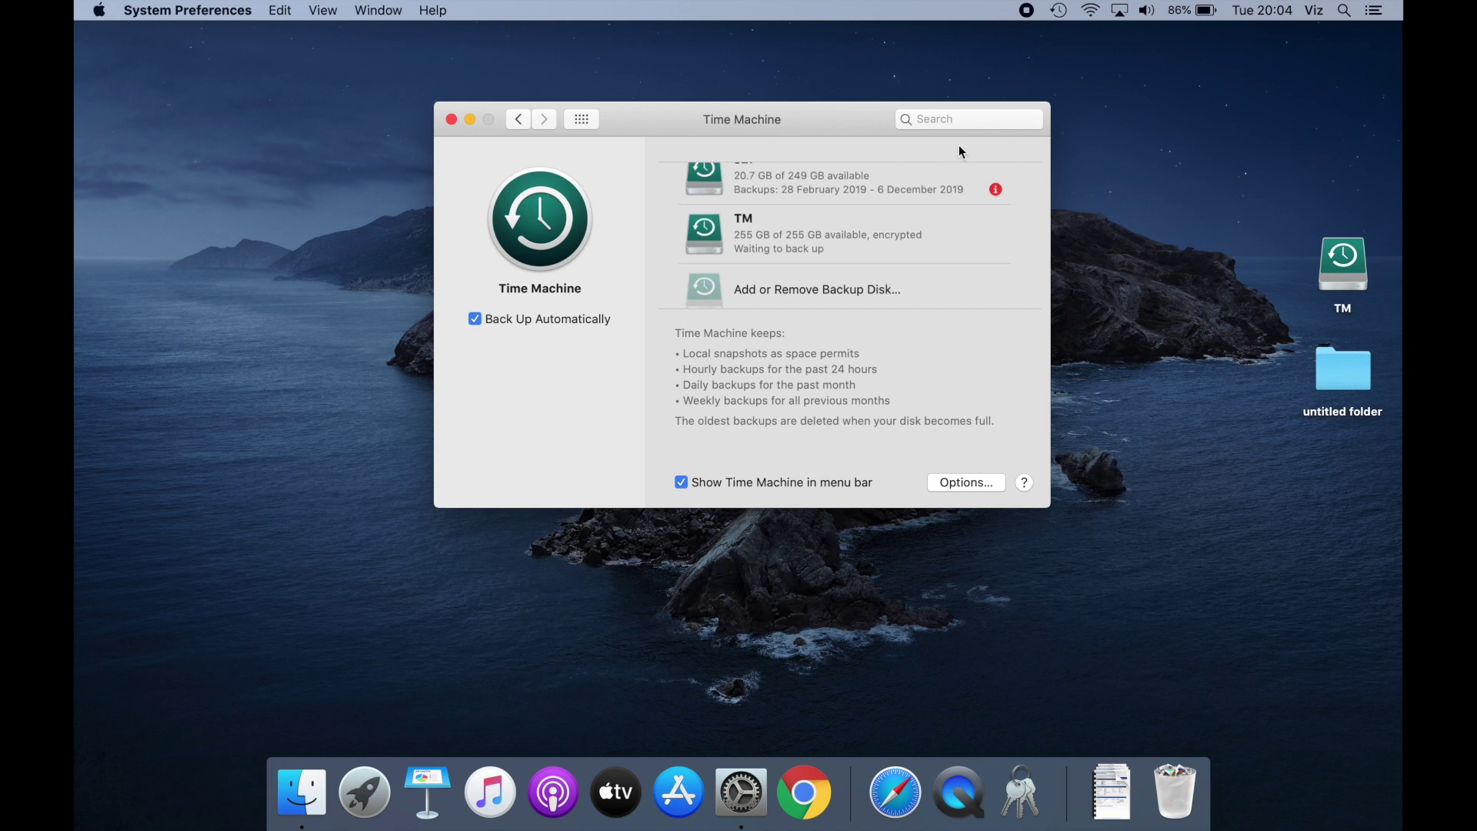
pyautogui.click(1057, 13)
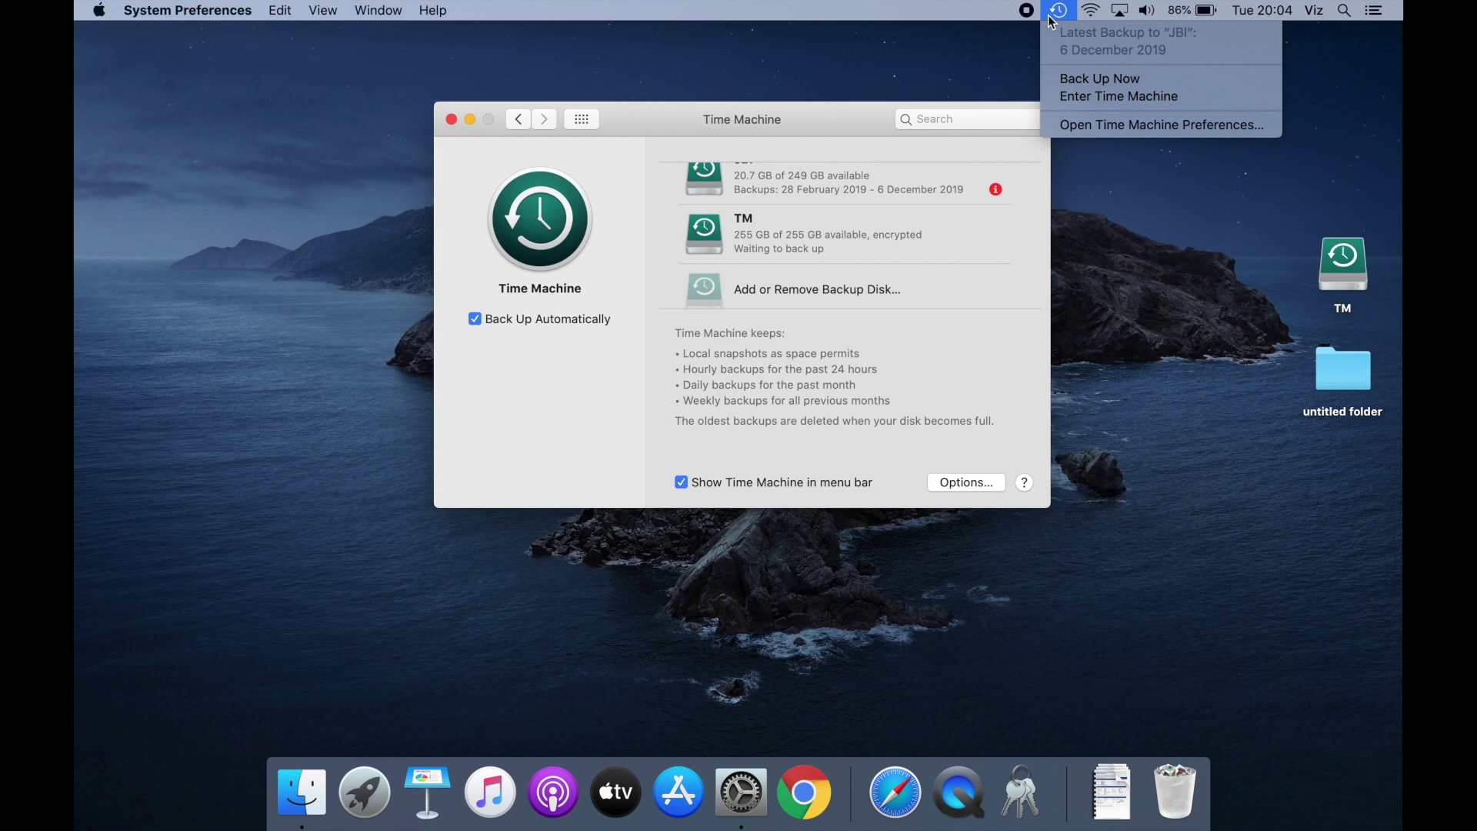
pyautogui.click(1079, 77)
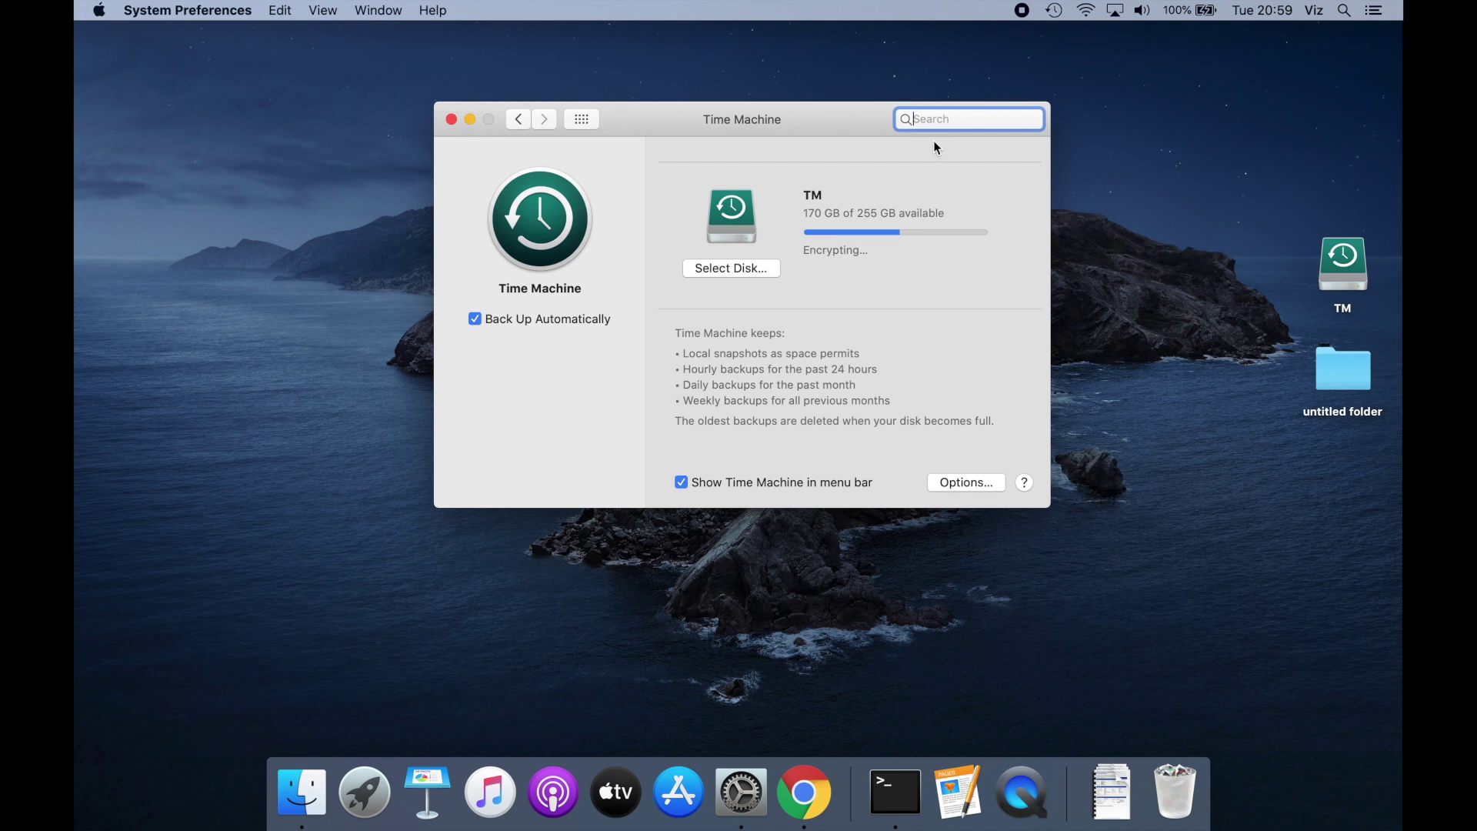
# Step: Check the TM disk's backup status in the Time Machine preferences, and close the preferences window
pyautogui.click(1054, 11)
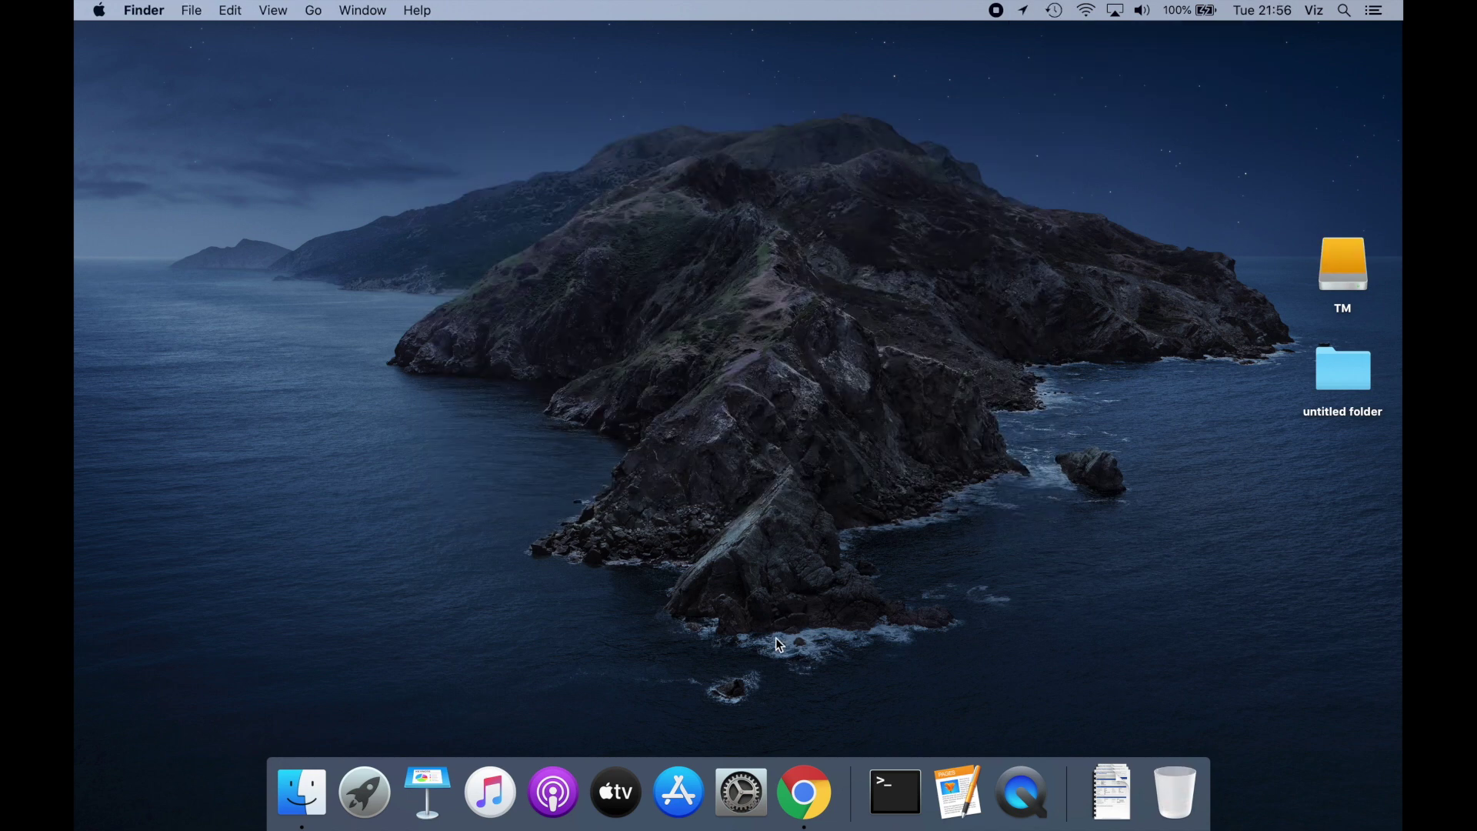
pyautogui.click(1053, 9)
pyautogui.click(1096, 128)
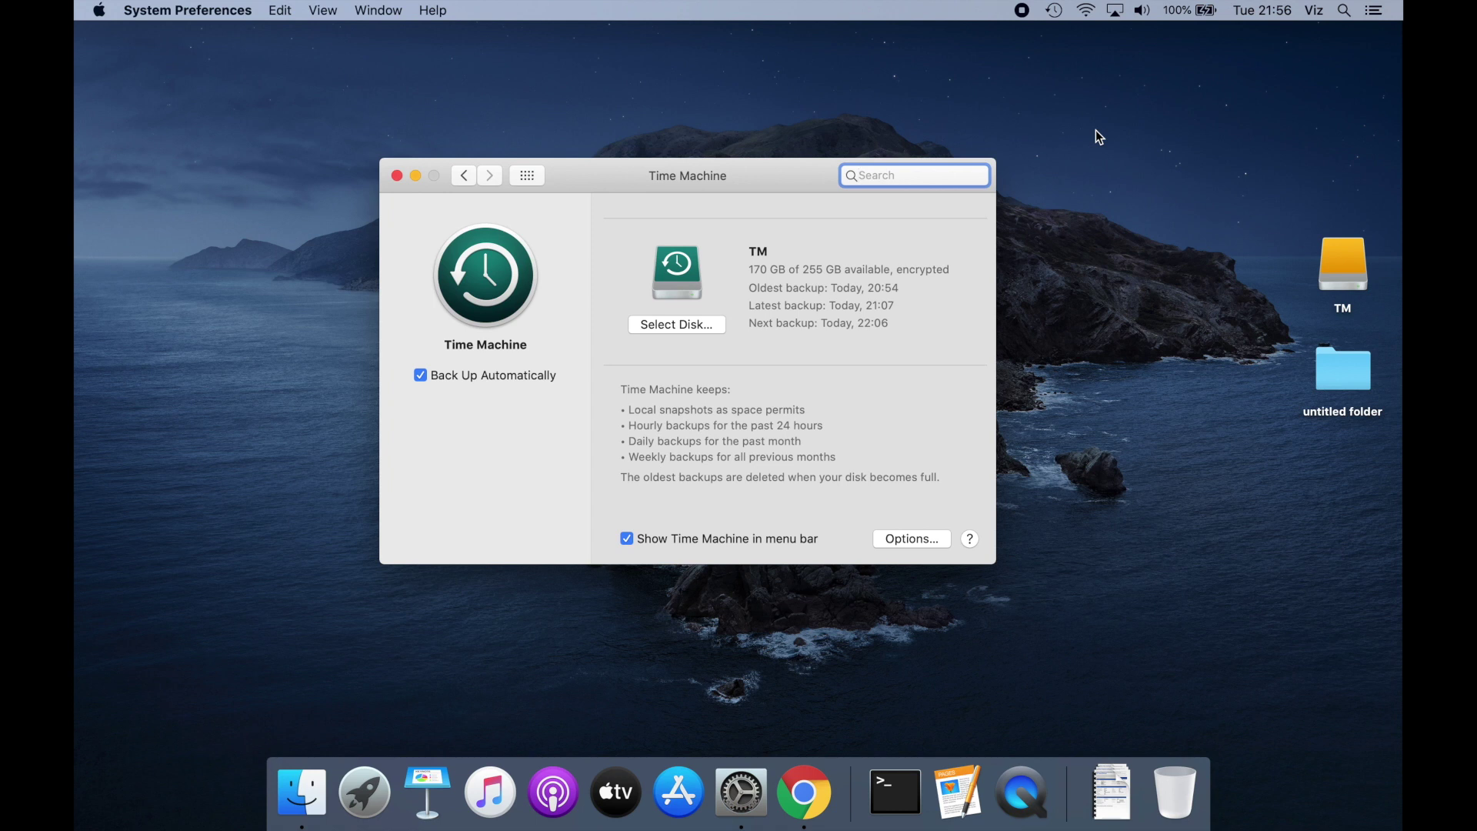
pyautogui.click(397, 176)
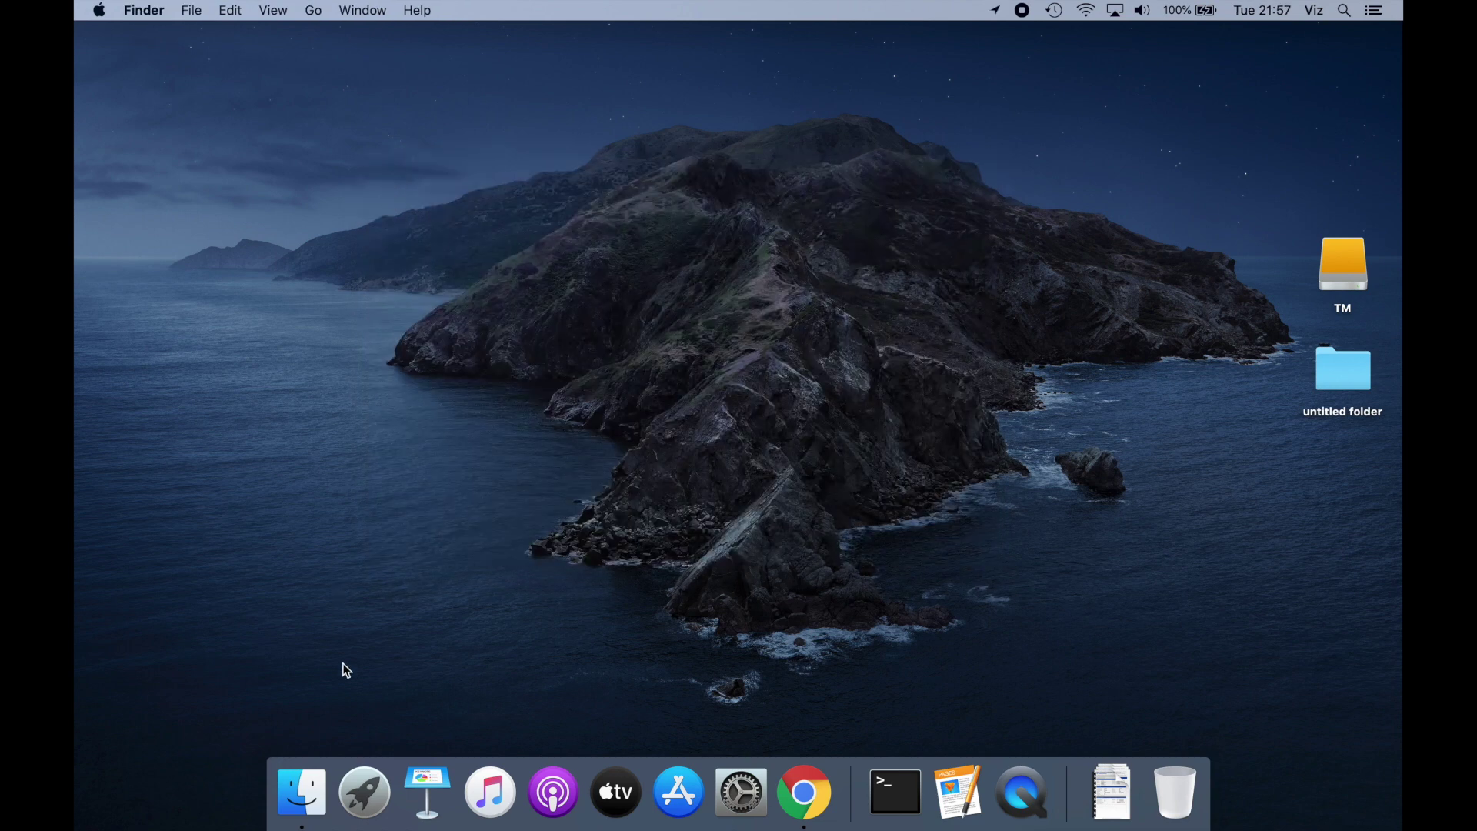
# Step: Open the Documents folder in Finder and enter Time Machine to browse its backups
pyautogui.click(315, 792)
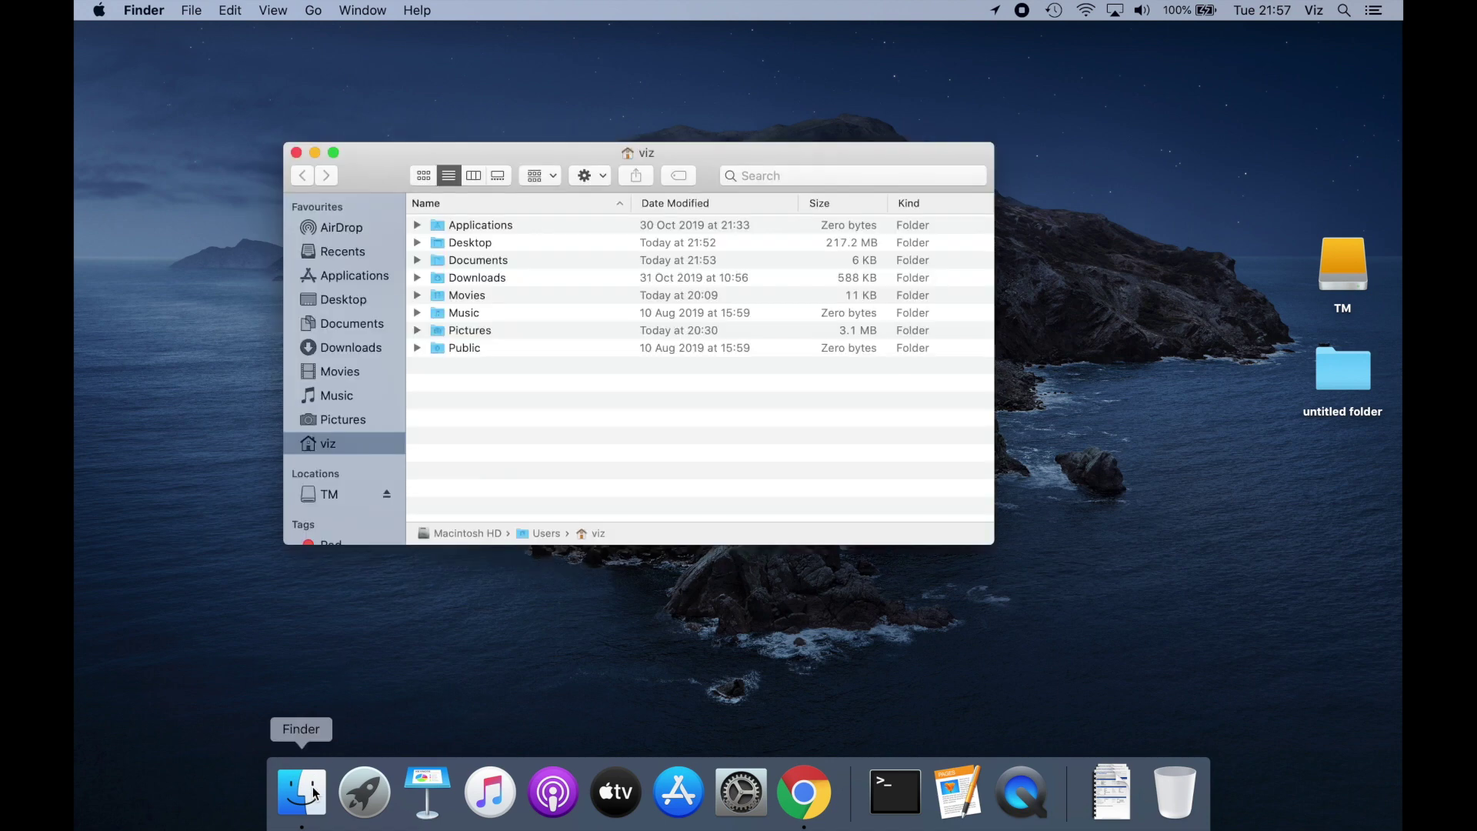
pyautogui.doubleClick(543, 257)
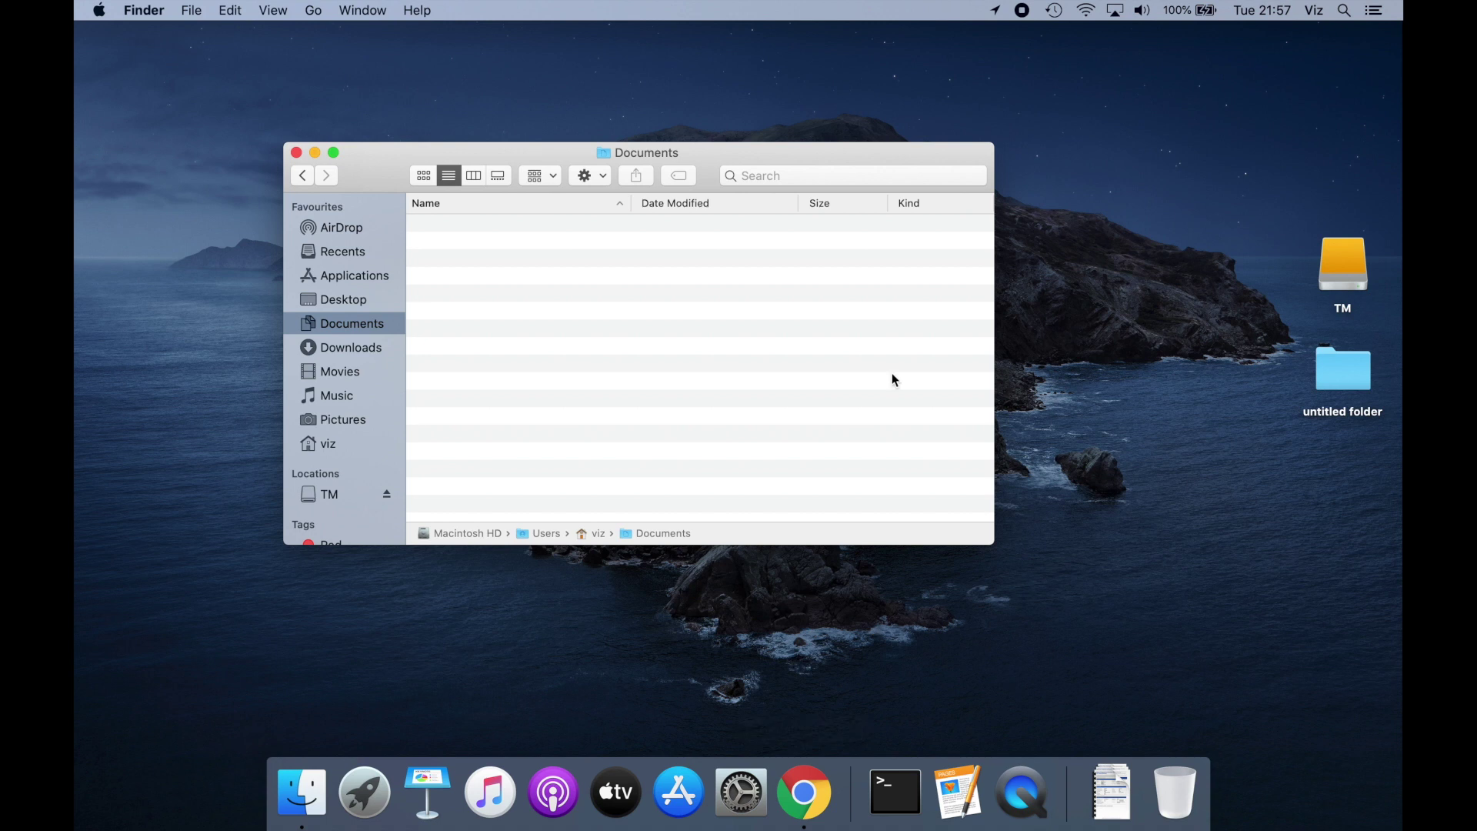
pyautogui.click(1052, 18)
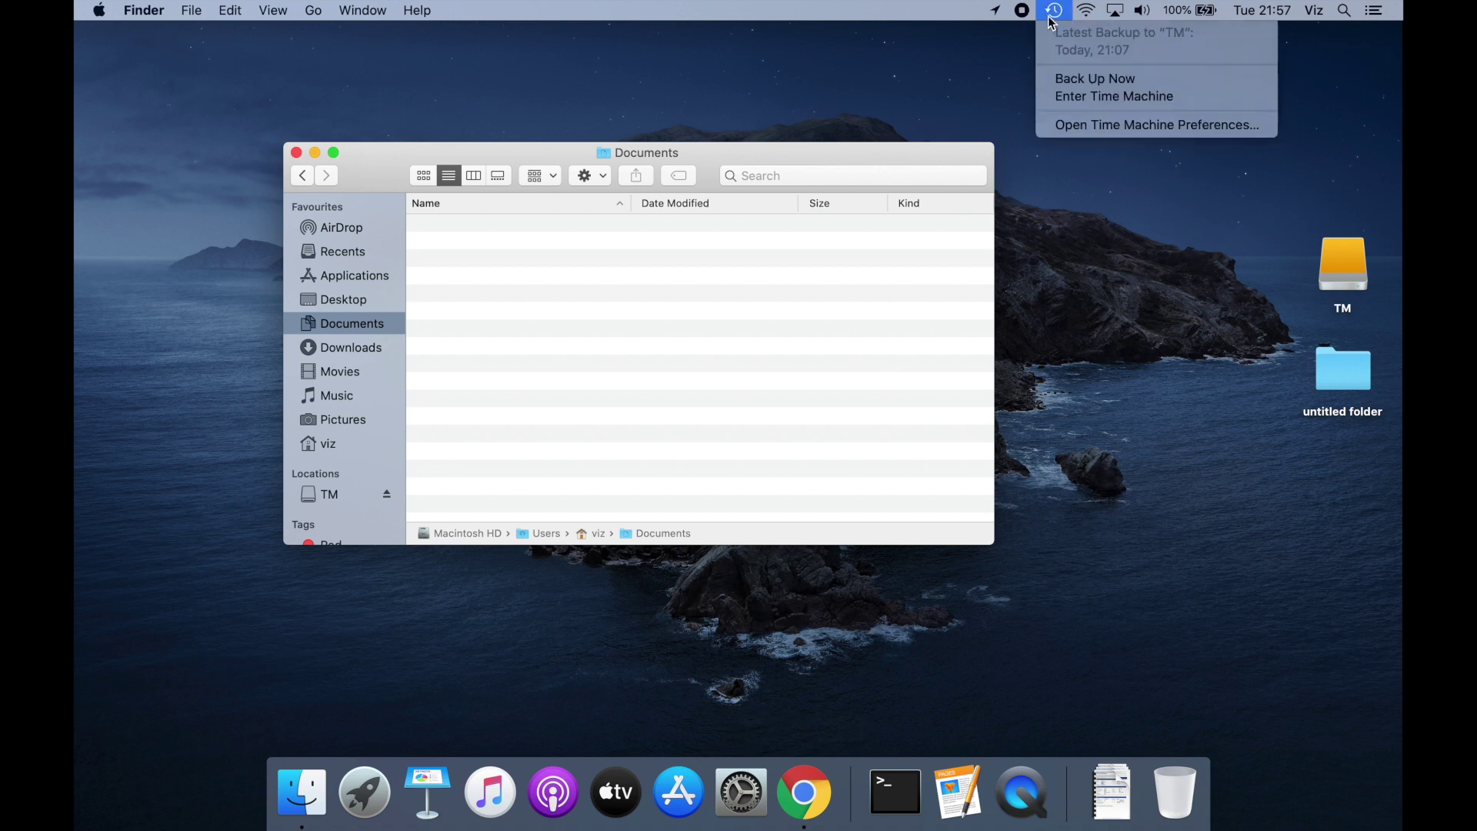
pyautogui.click(1074, 97)
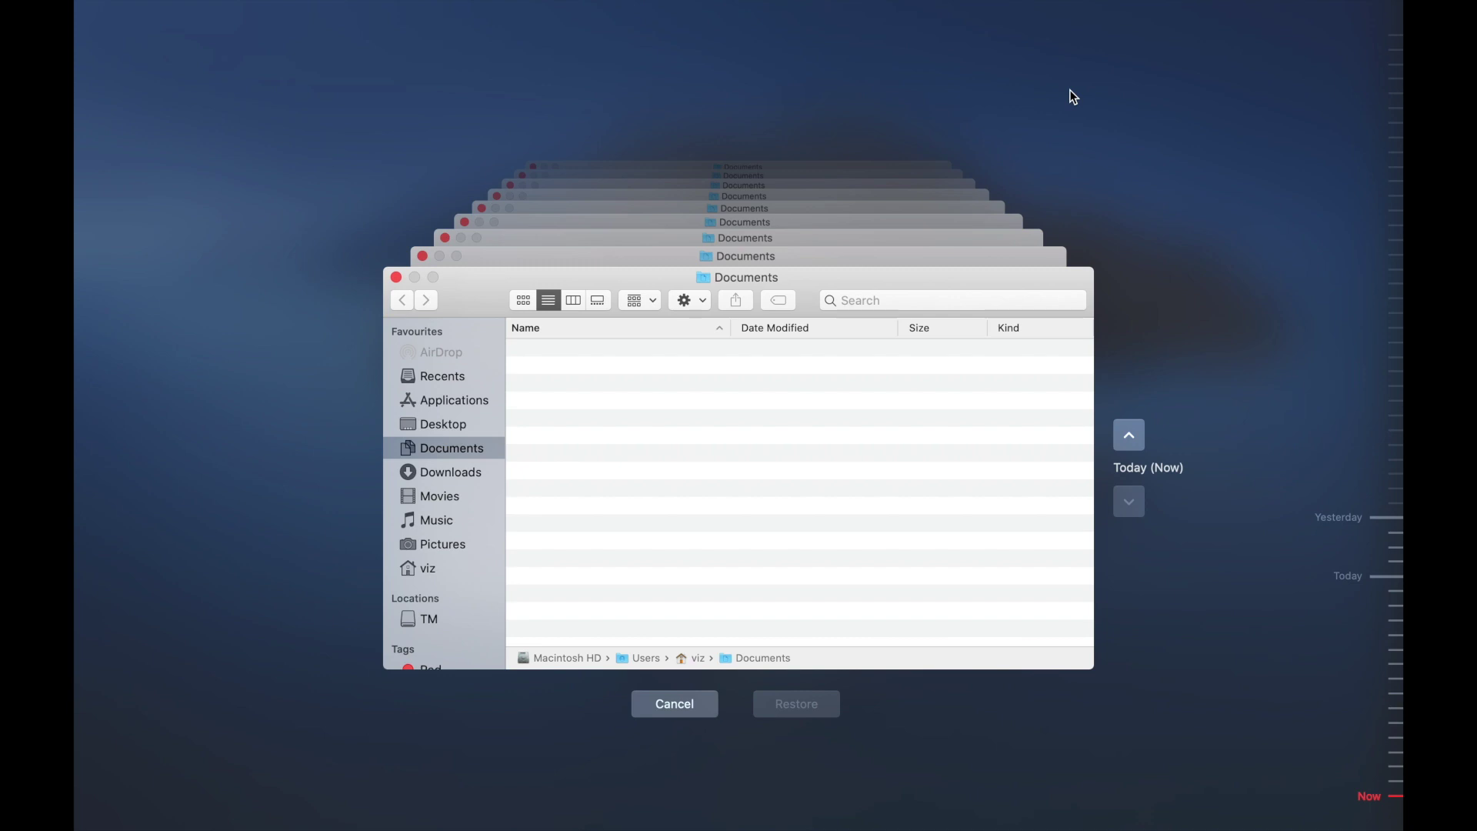
# Step: Restore the Pages file "test" to Documents from today's 21:07 backup
pyautogui.click(1140, 437)
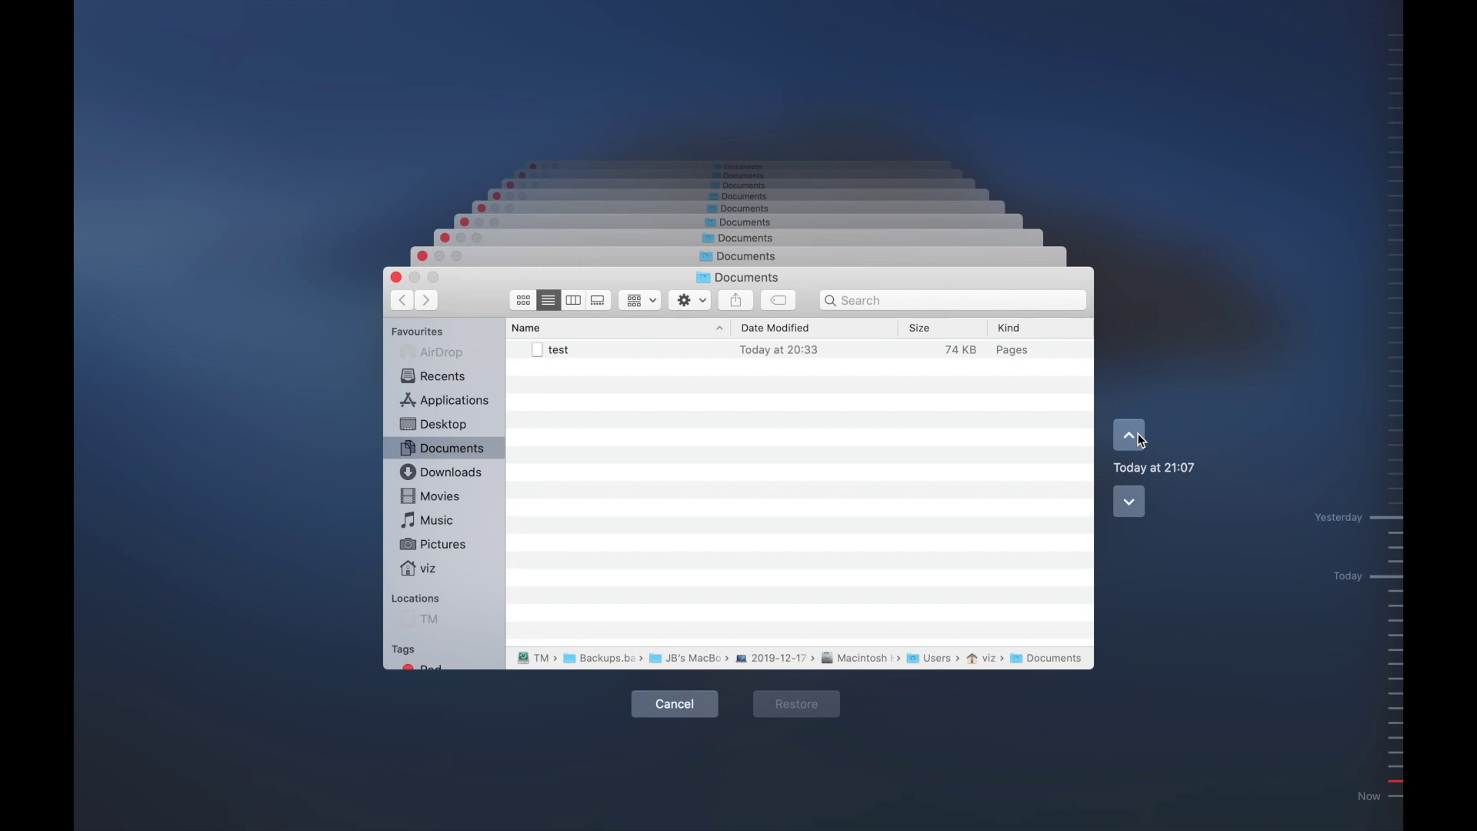
pyautogui.click(754, 352)
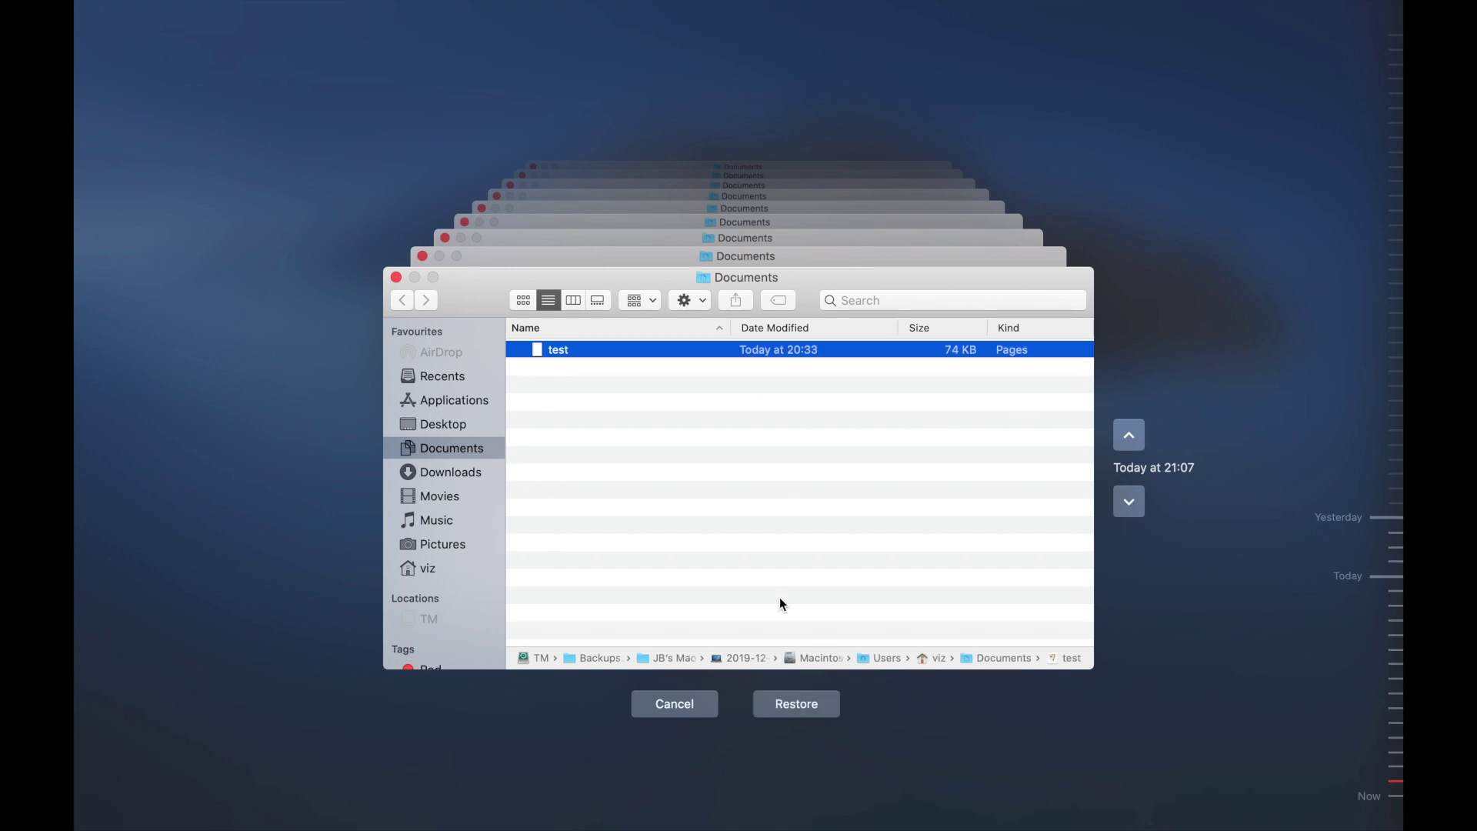
pyautogui.click(809, 709)
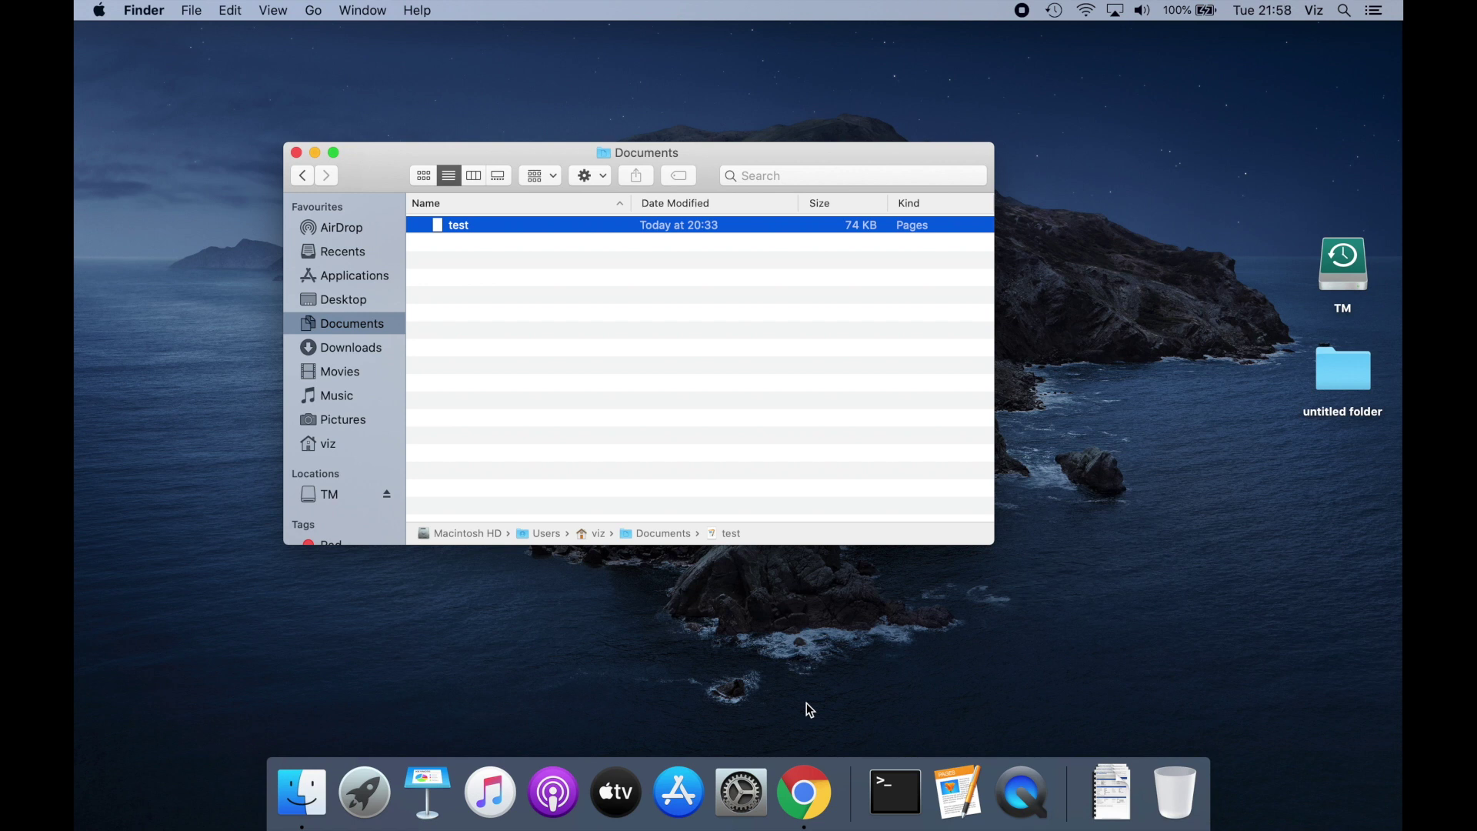
pyautogui.click(341, 505)
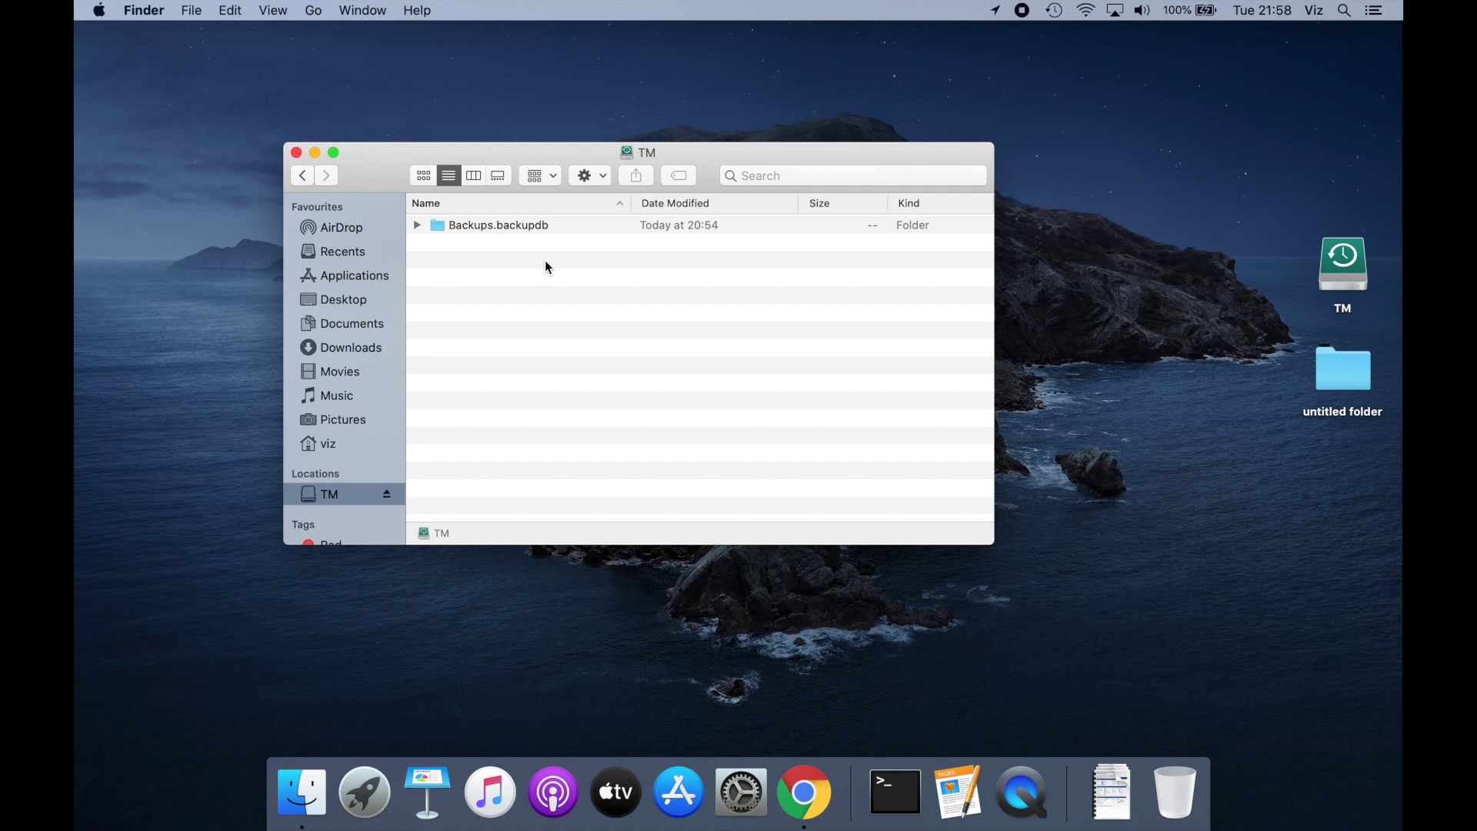
pyautogui.doubleClick(528, 225)
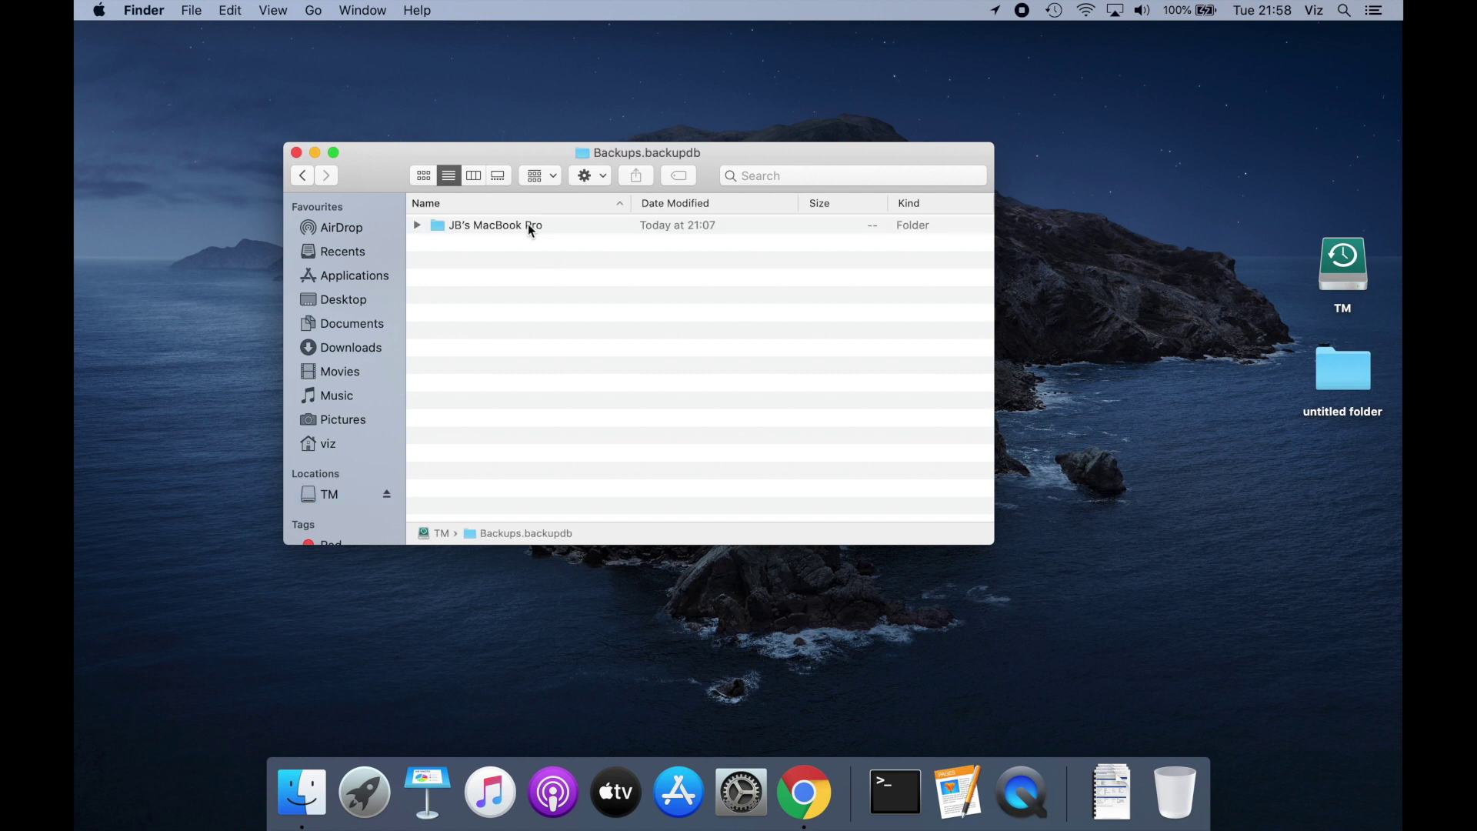
pyautogui.doubleClick(528, 225)
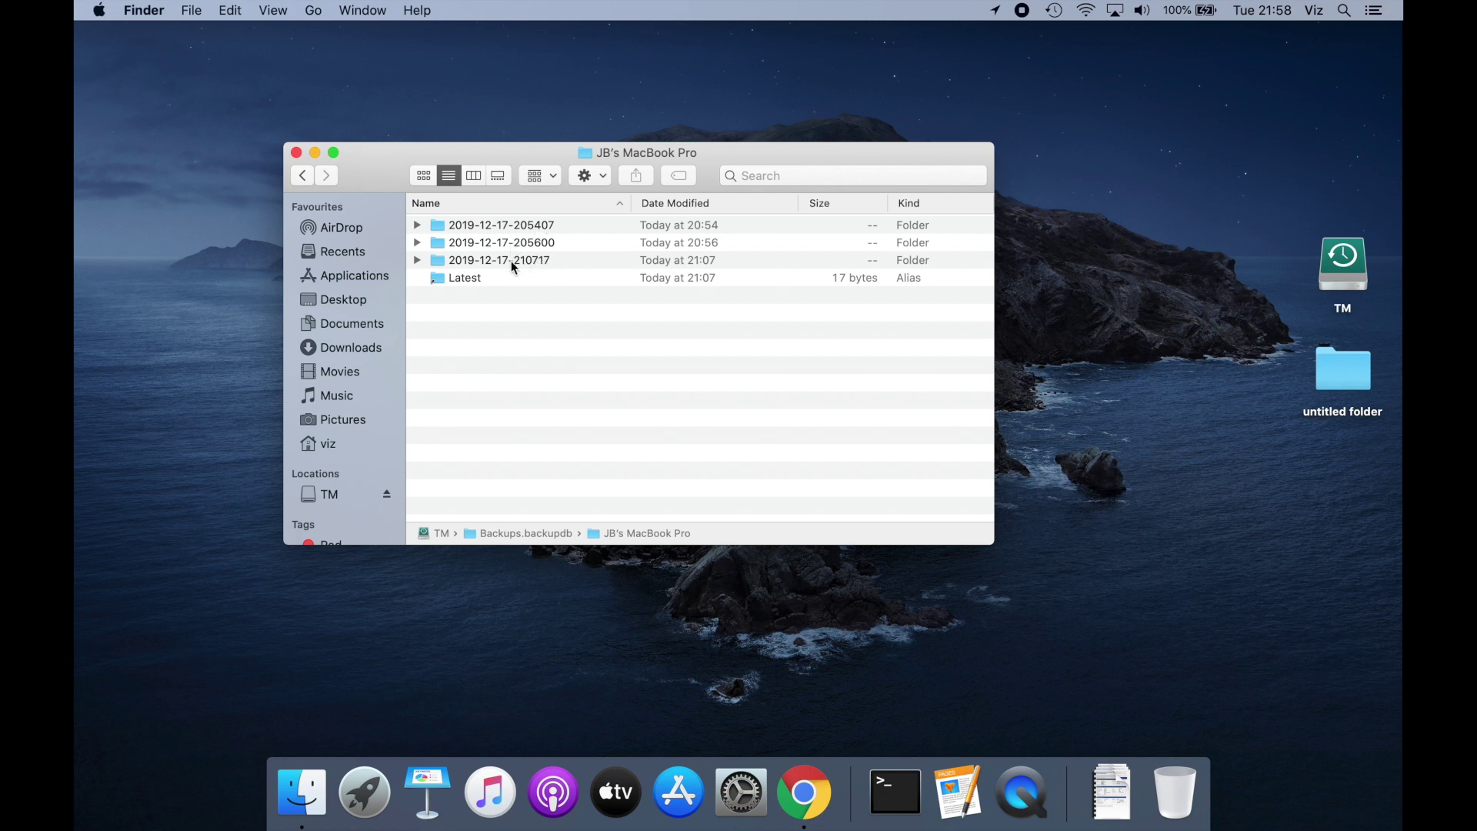
pyautogui.doubleClick(514, 262)
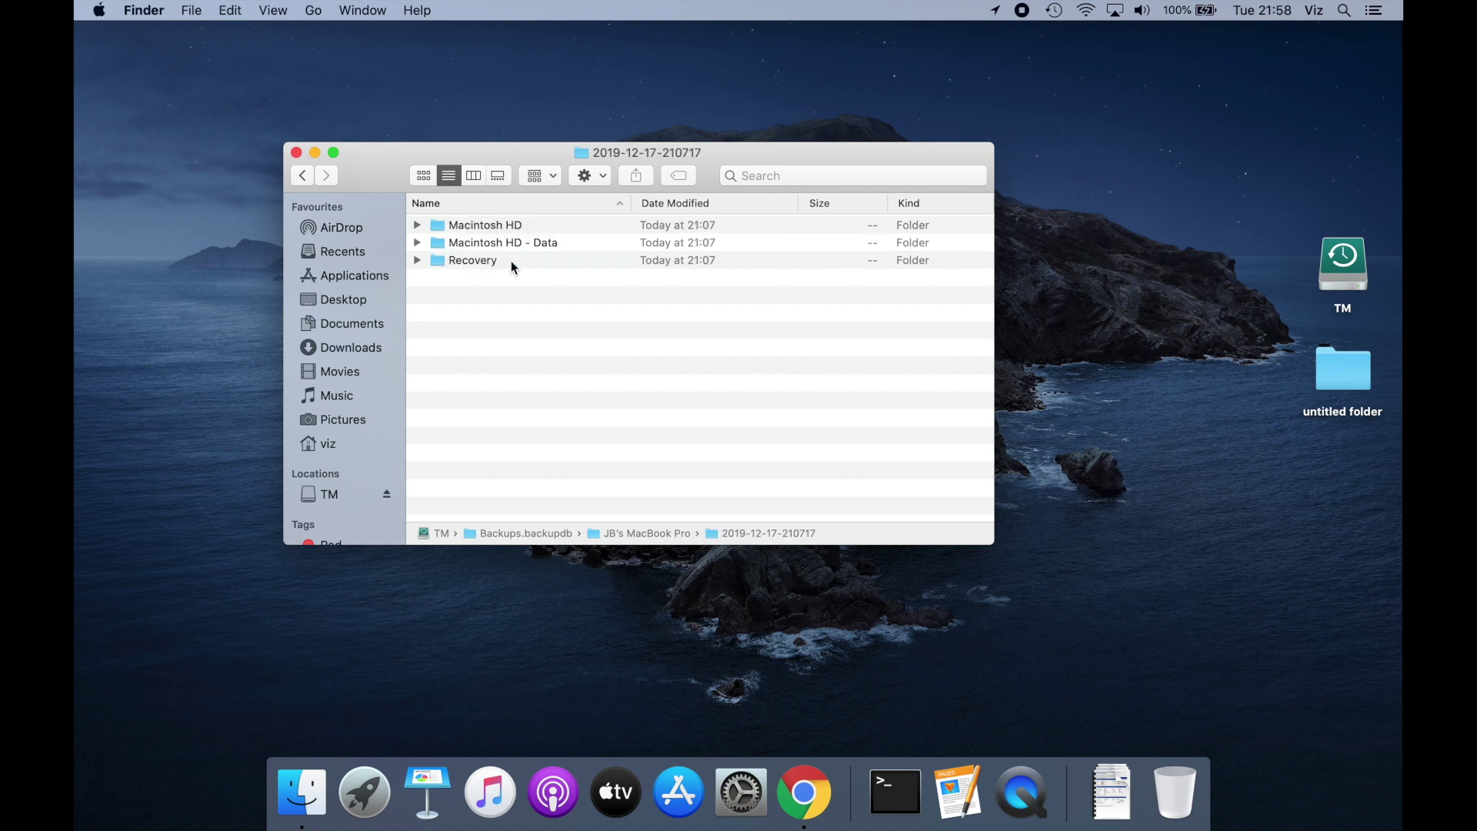
pyautogui.doubleClick(501, 244)
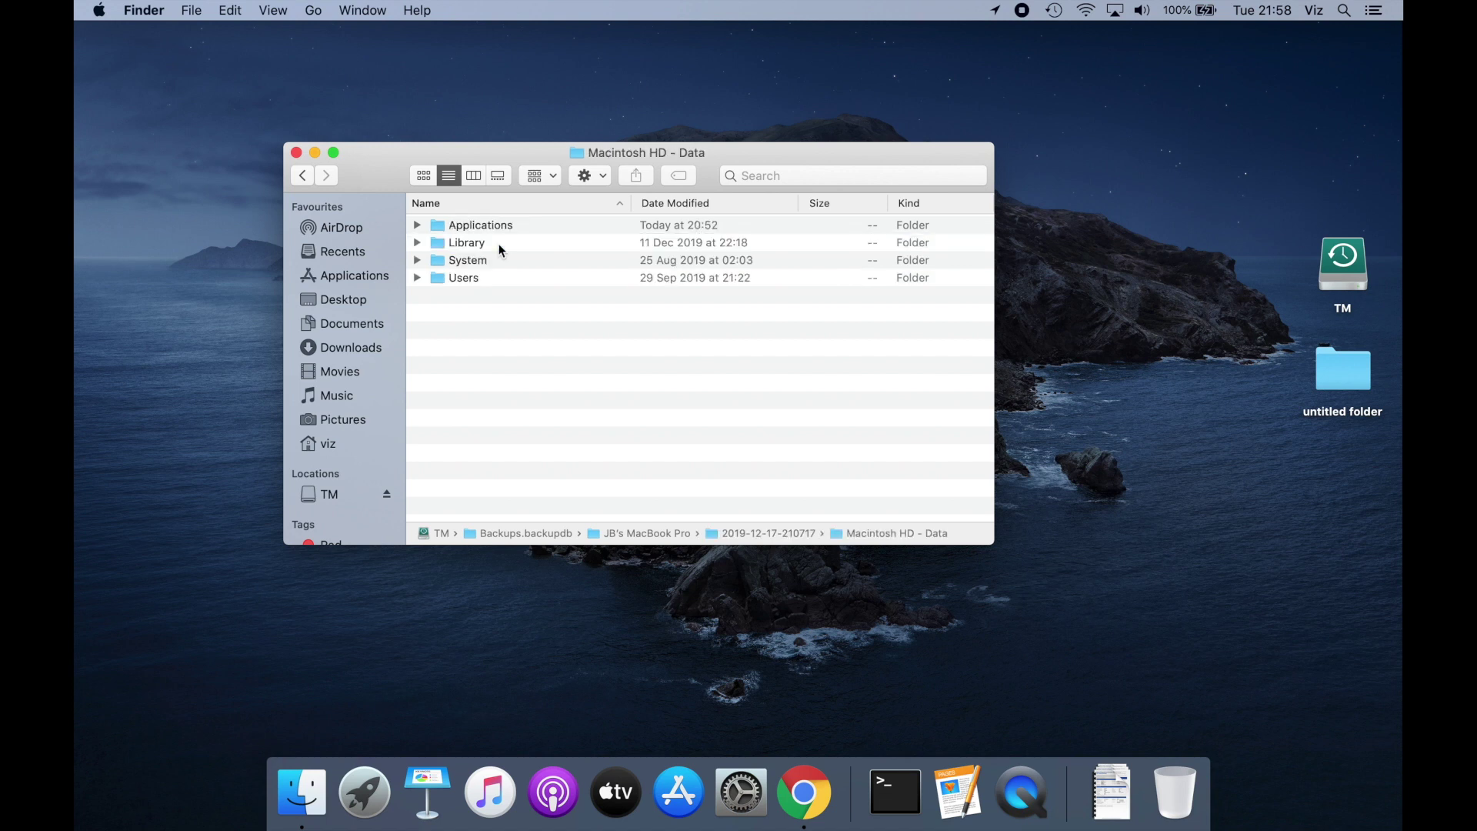
pyautogui.doubleClick(500, 278)
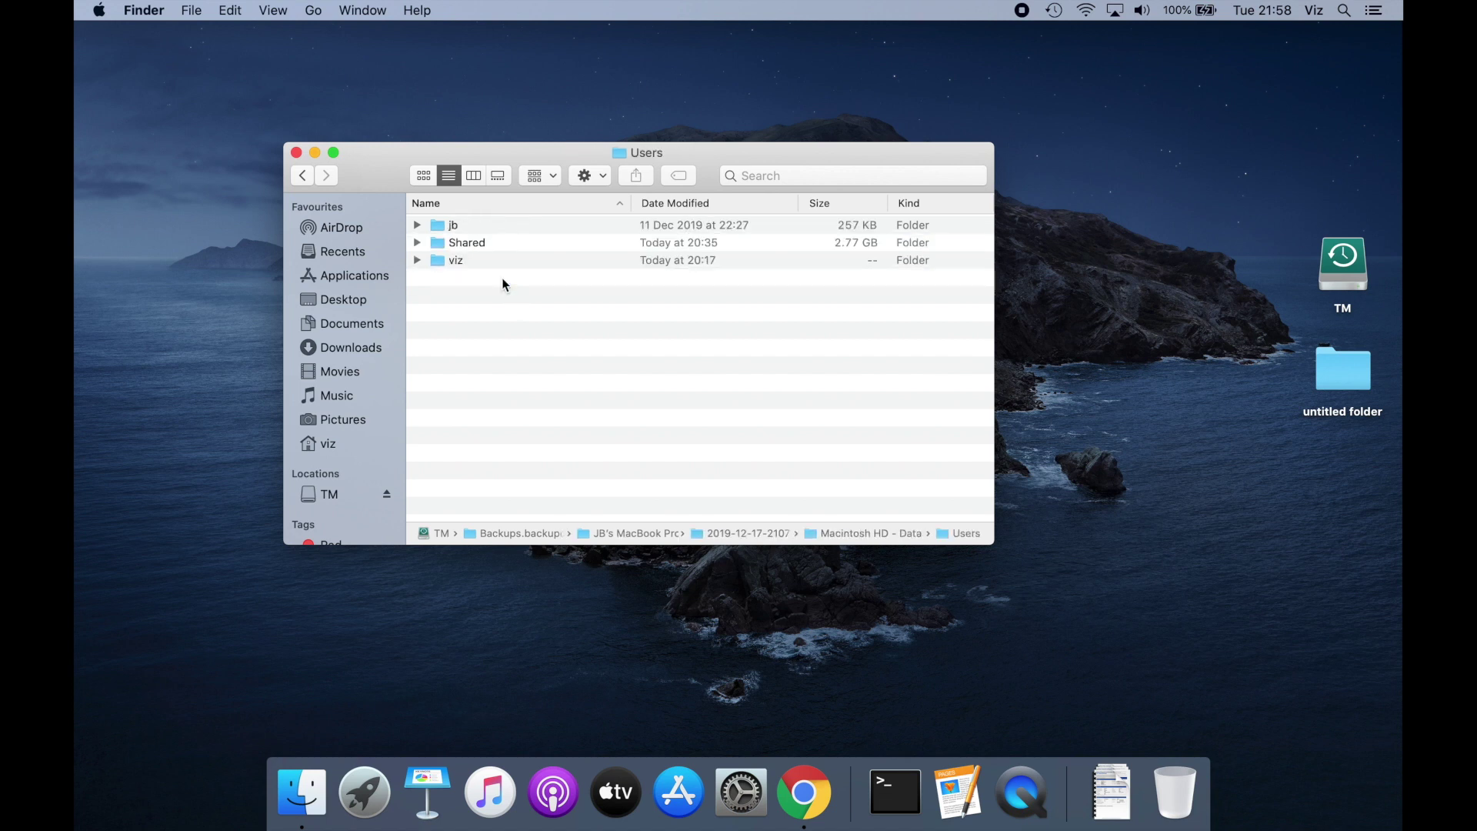
pyautogui.doubleClick(488, 262)
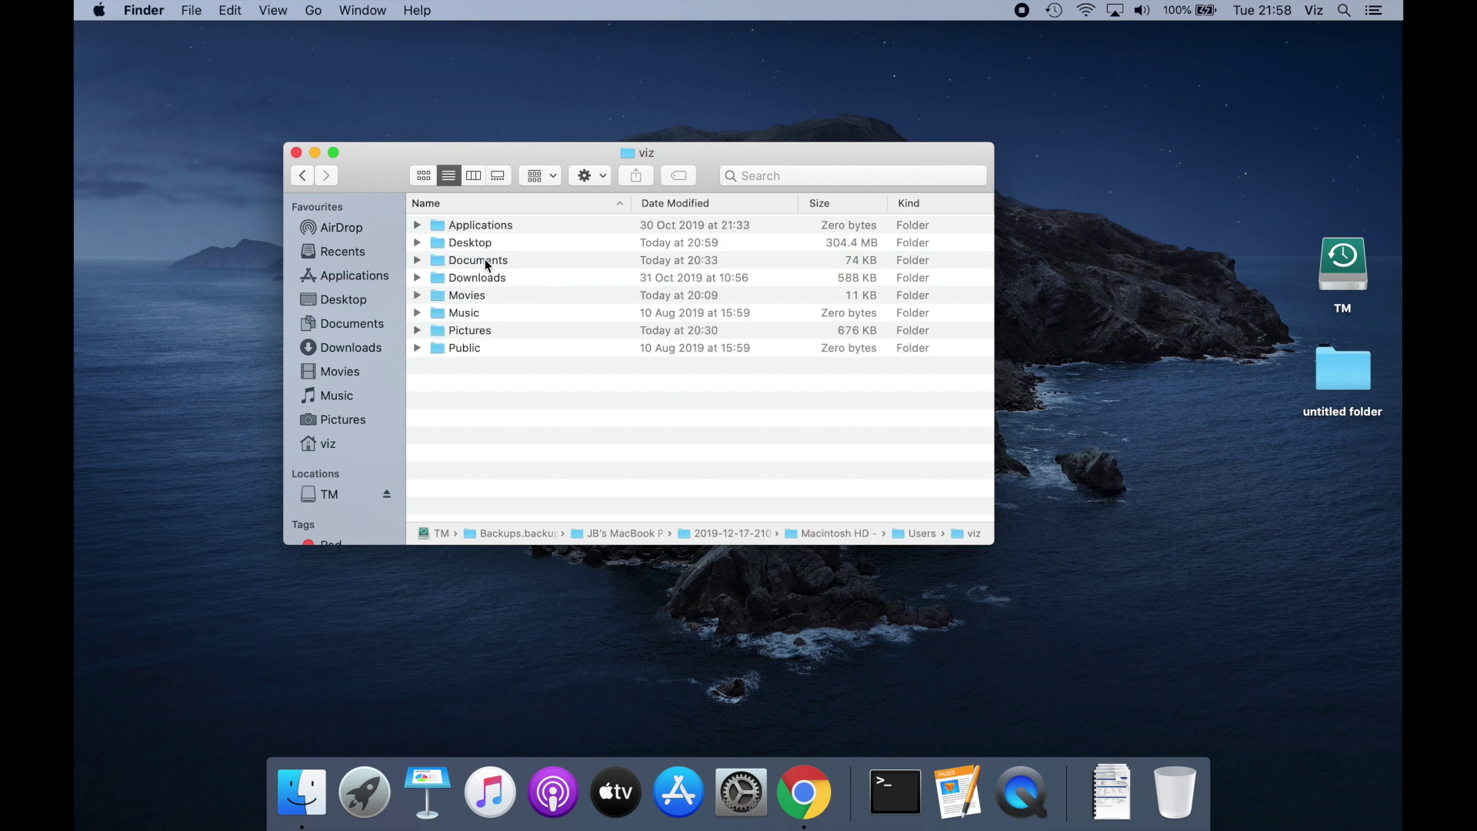
pyautogui.doubleClick(488, 262)
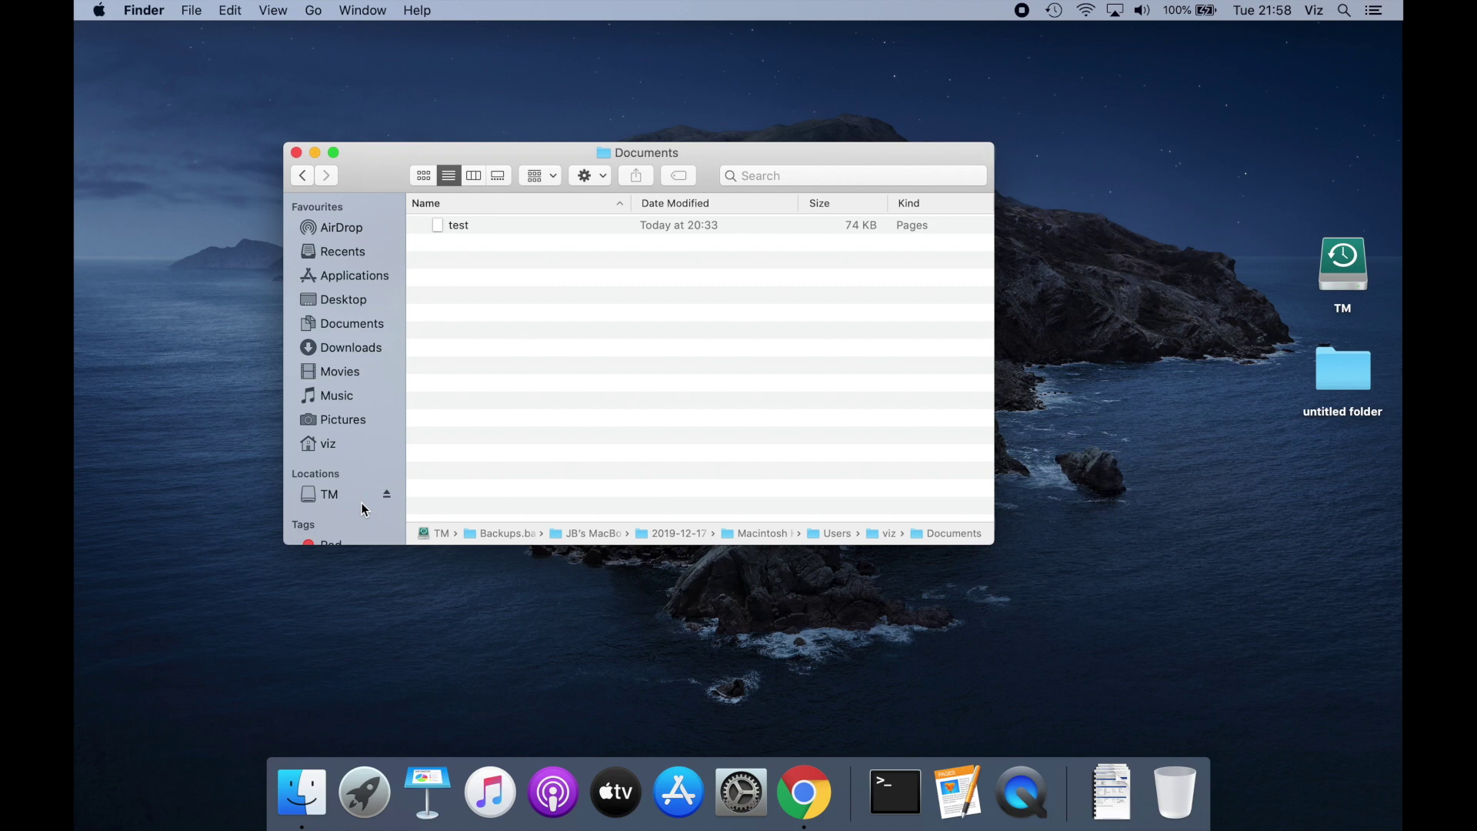
pyautogui.click(296, 152)
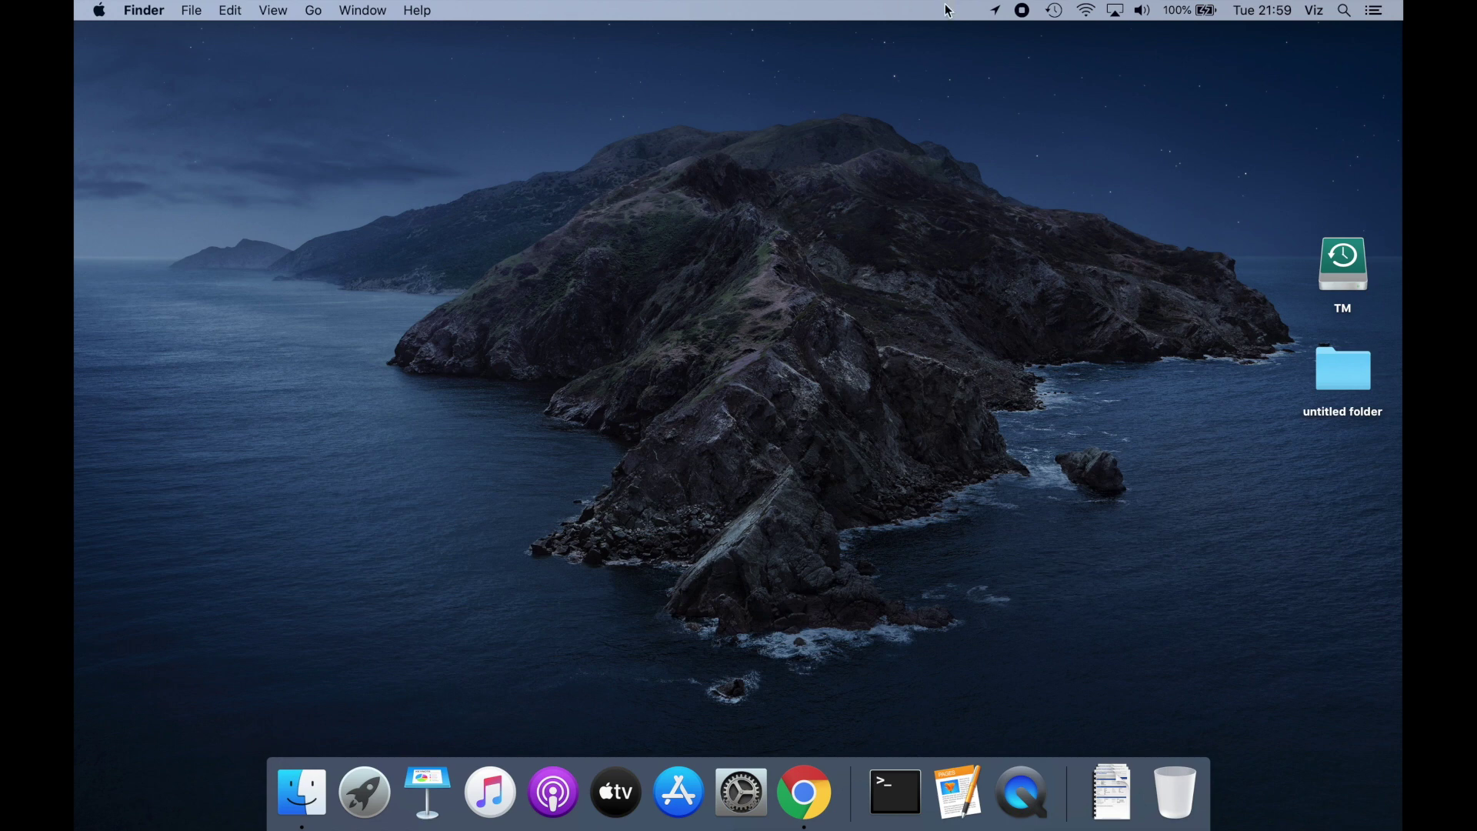
# Step: Open the Time Machine preferences to review the TM disk's backup times and retention rules
pyautogui.click(1055, 10)
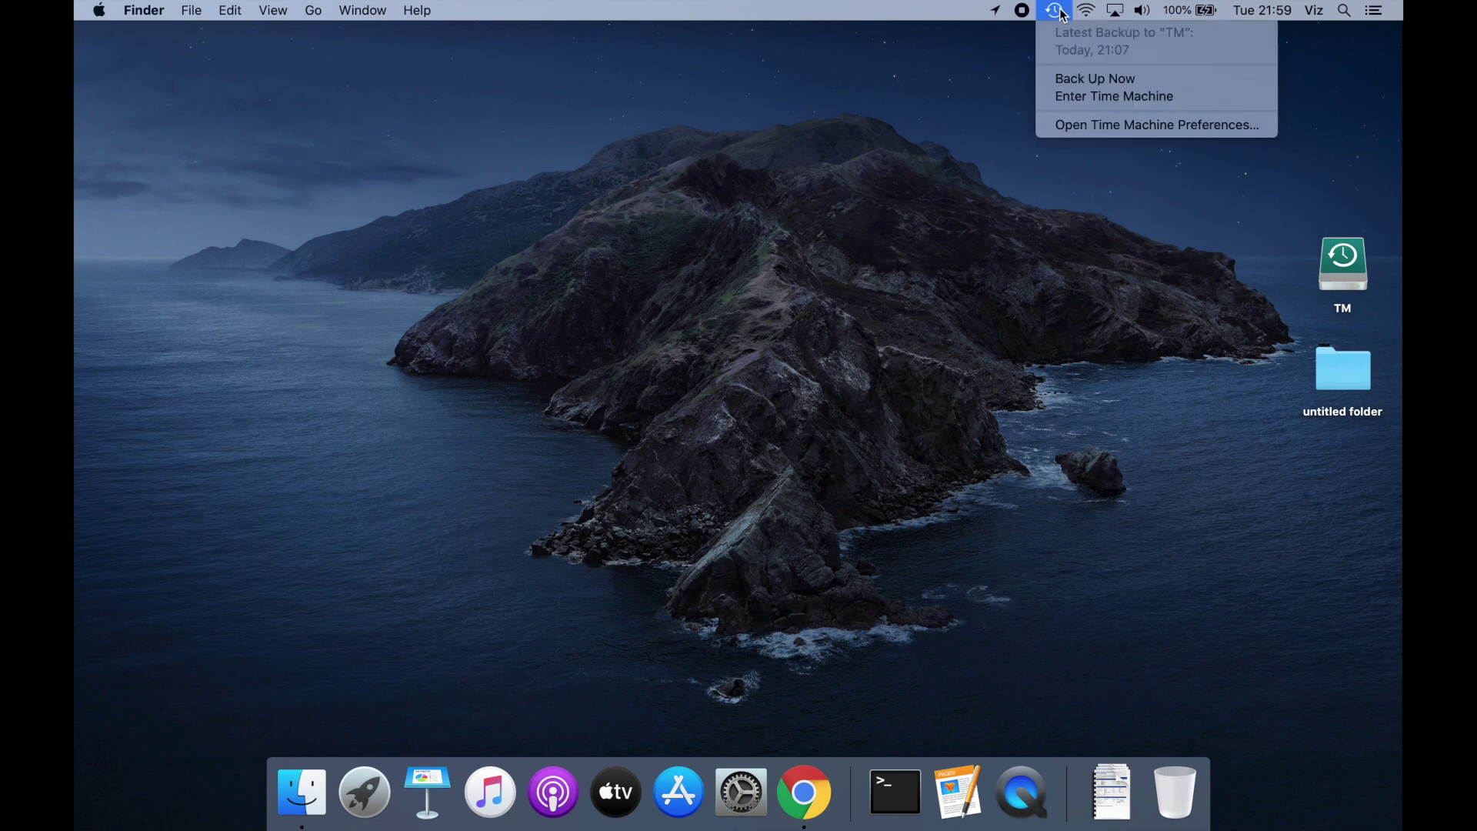
pyautogui.click(1082, 123)
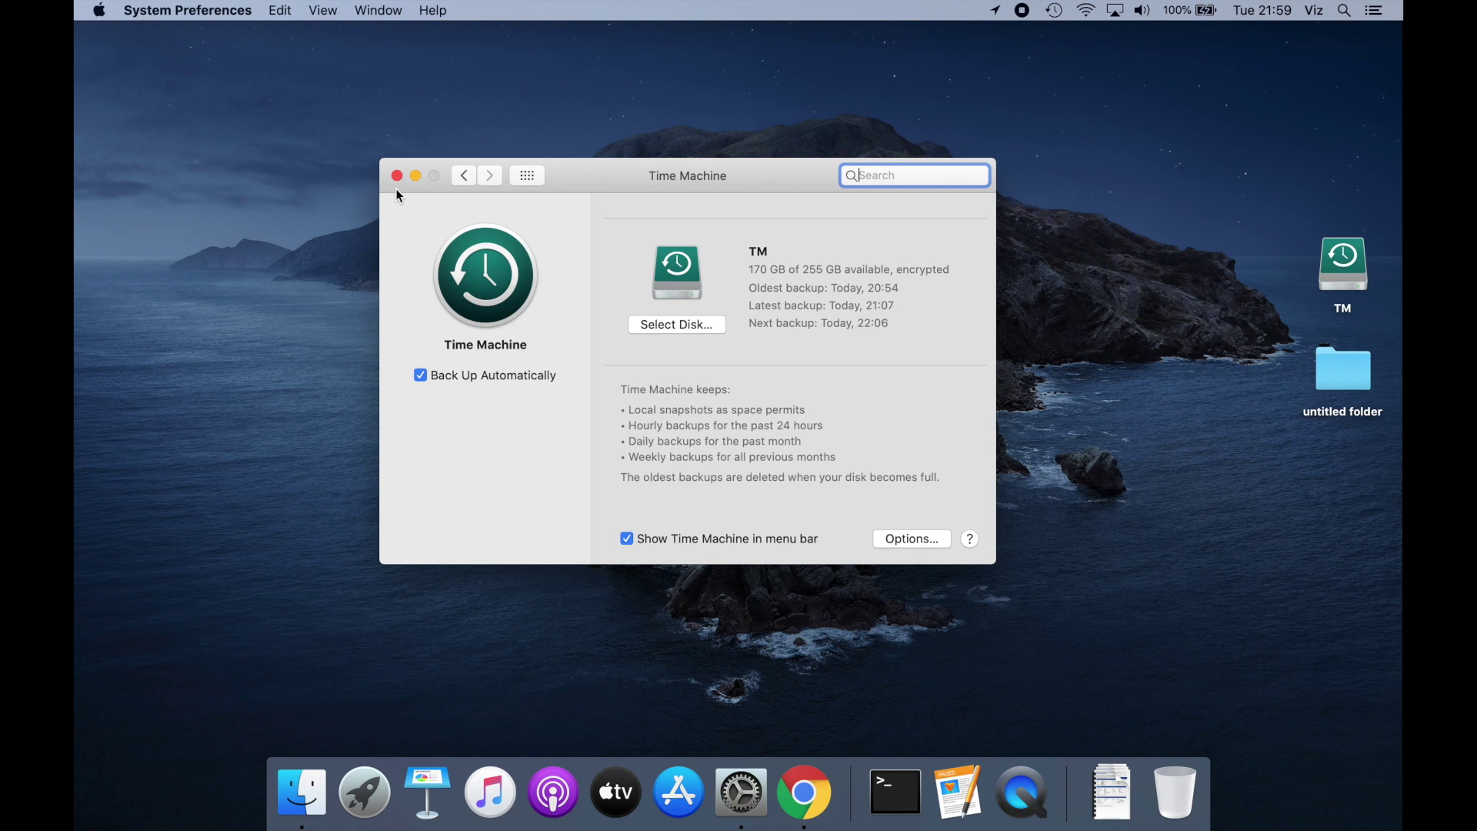
# Step: In Terminal, list the startup disk's local snapshots with "sudo tmutil listlocalsnapshots /", entering the account password
pyautogui.click(907, 814)
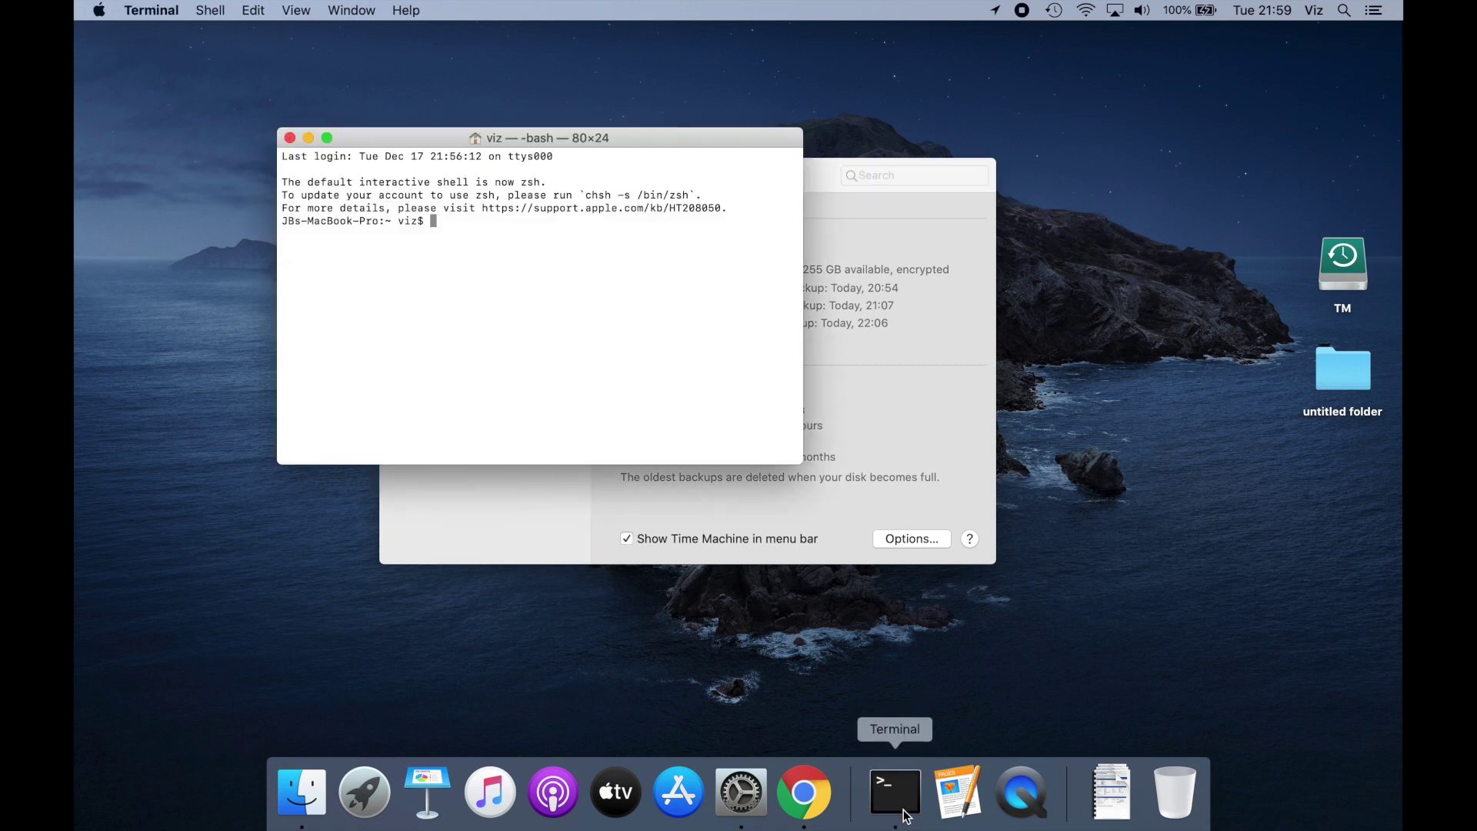
pyautogui.write('sudo tmutil listlocalsnapsho')
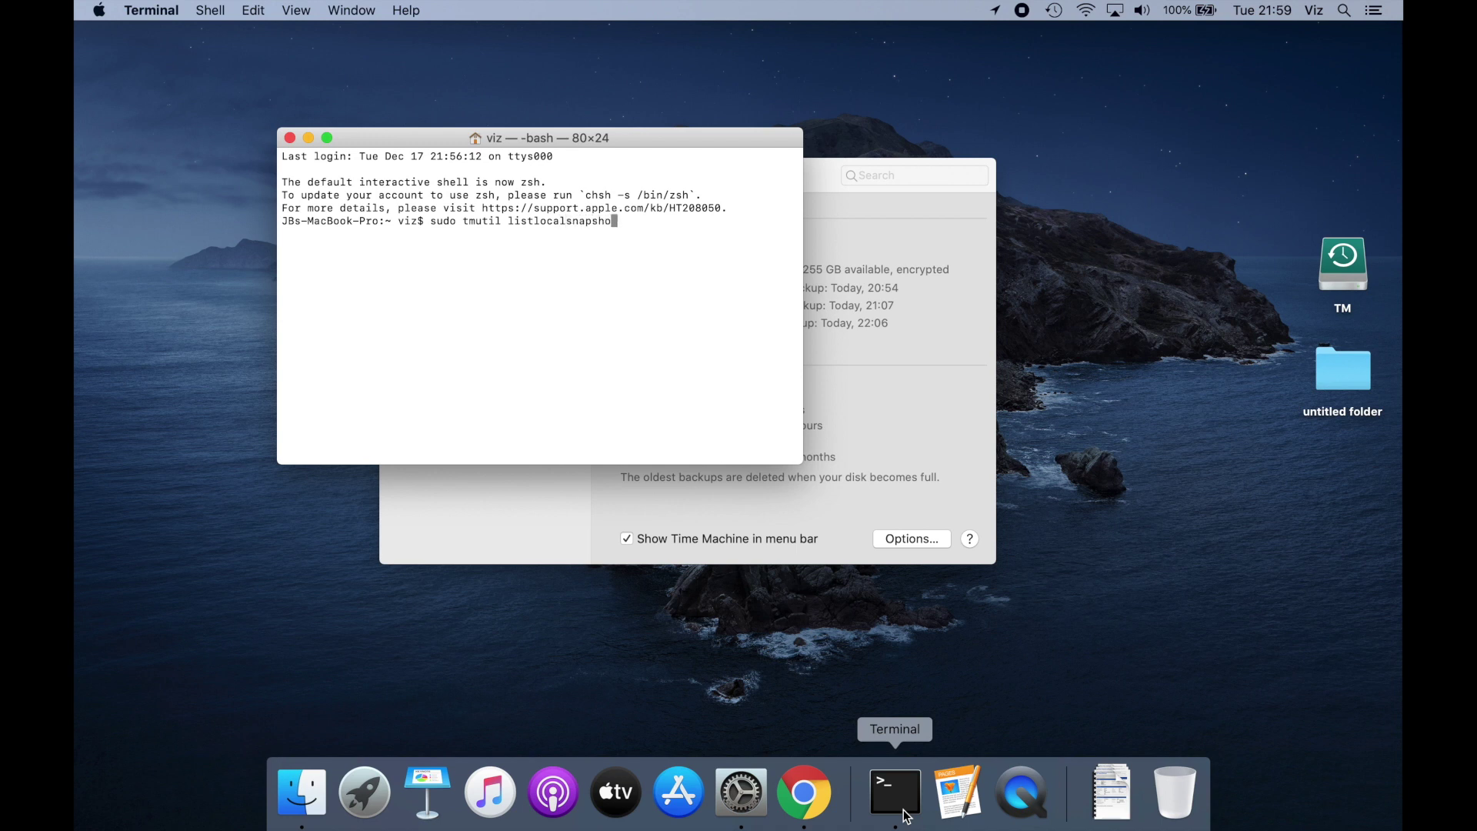
pyautogui.write('ts /')
pyautogui.press('Return')
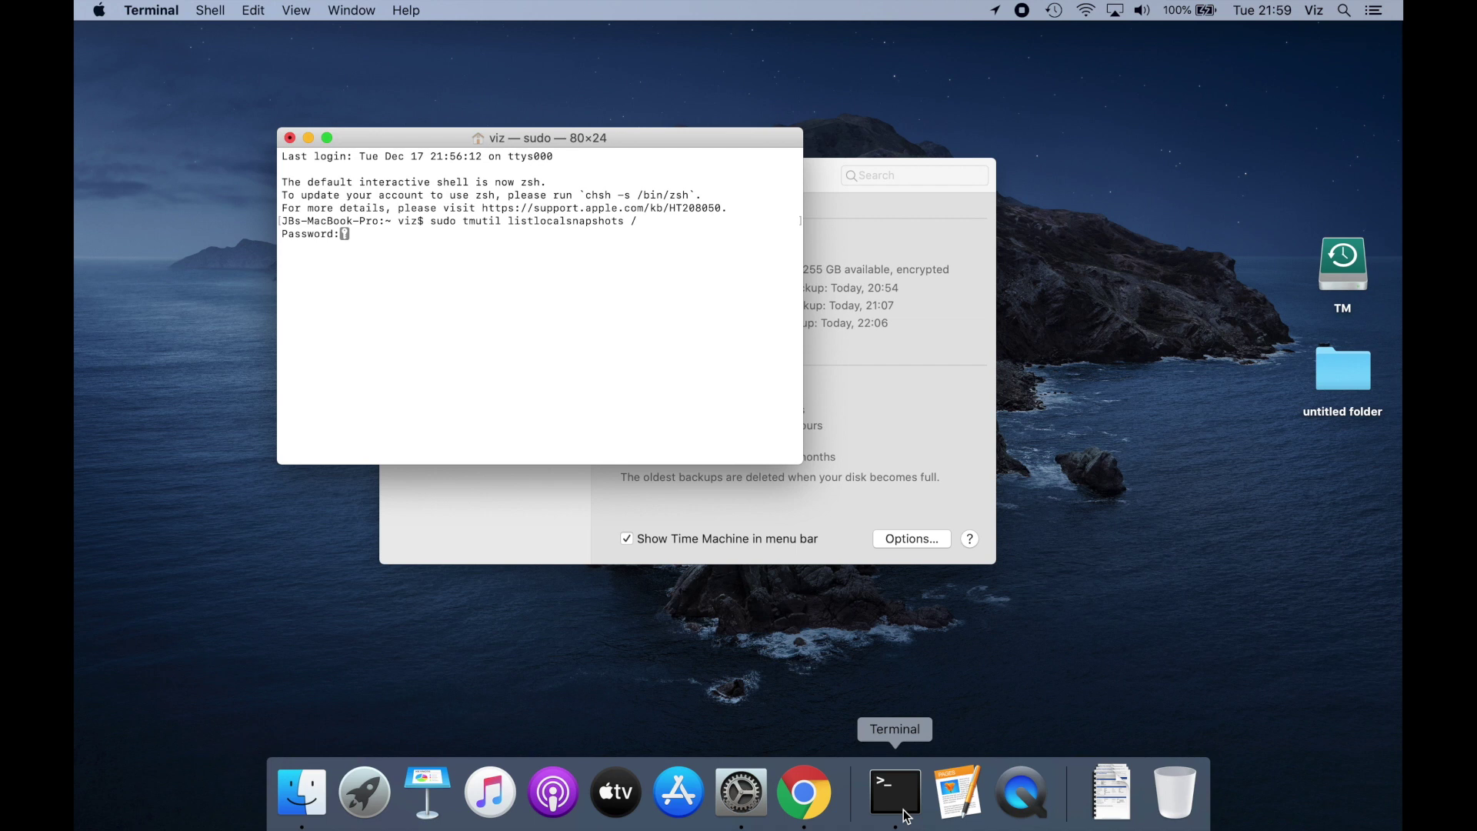
pyautogui.press('Return')
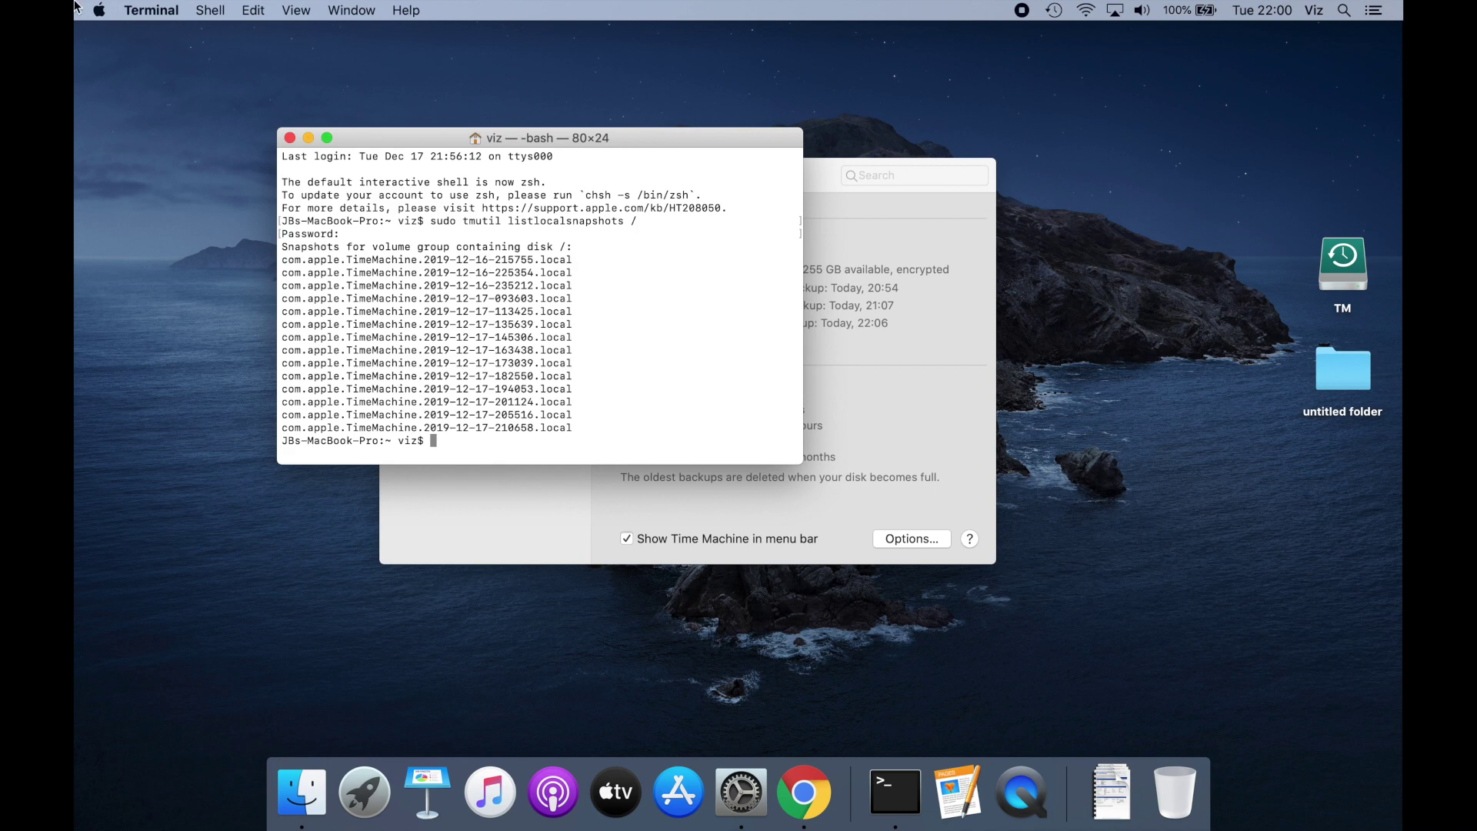
# Step: Check the storage use of Macintosh HD and TM in About This Mac, placing its window beside Terminal
pyautogui.click(100, 10)
pyautogui.click(117, 37)
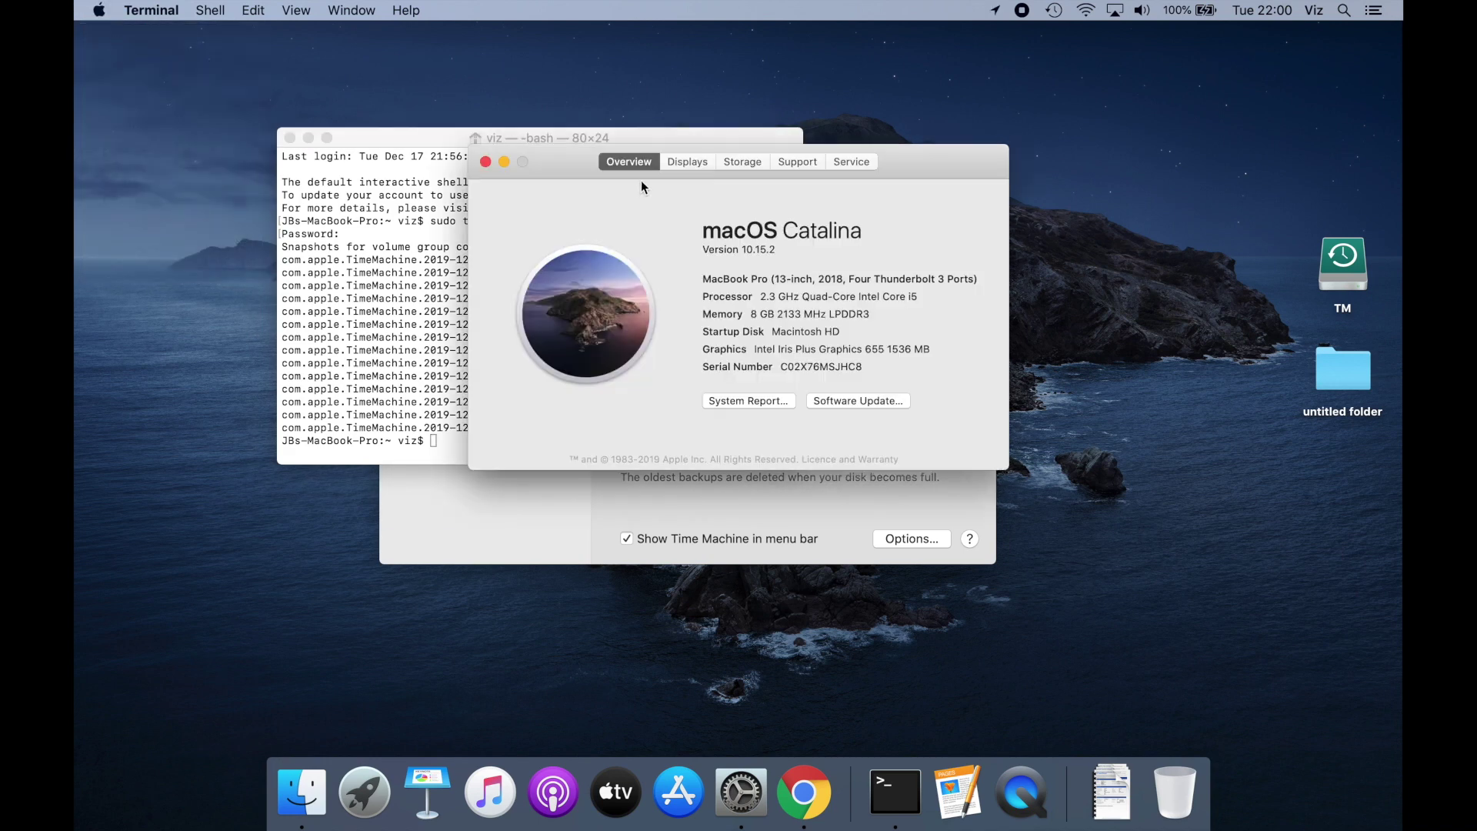
pyautogui.click(732, 168)
pyautogui.moveTo(923, 169); pyautogui.dragTo(1286, 112)
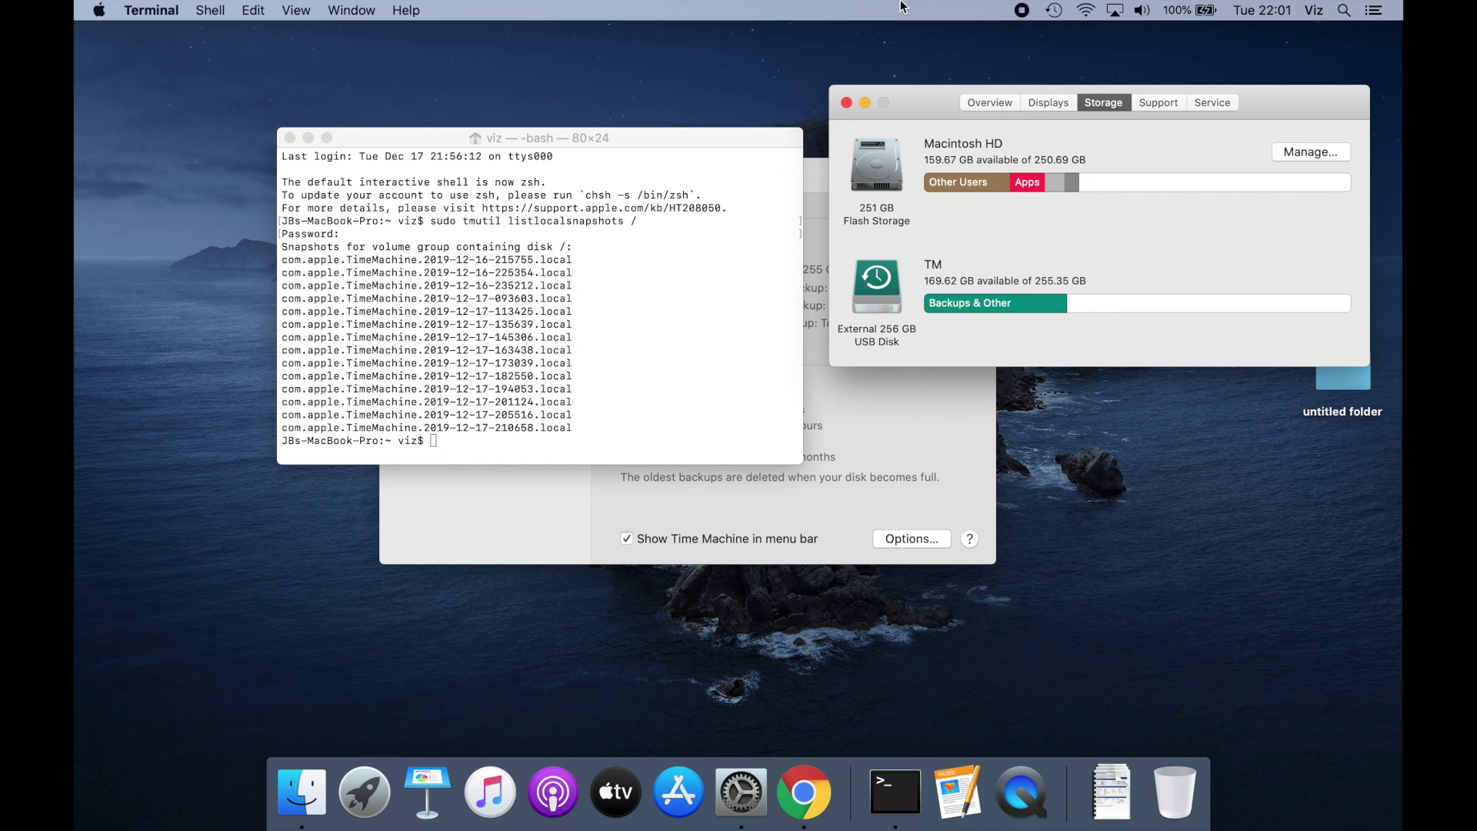
# Step: Create a new local Time Machine snapshot in Terminal with "sudo tmutil localsnapshot"
pyautogui.click(494, 246)
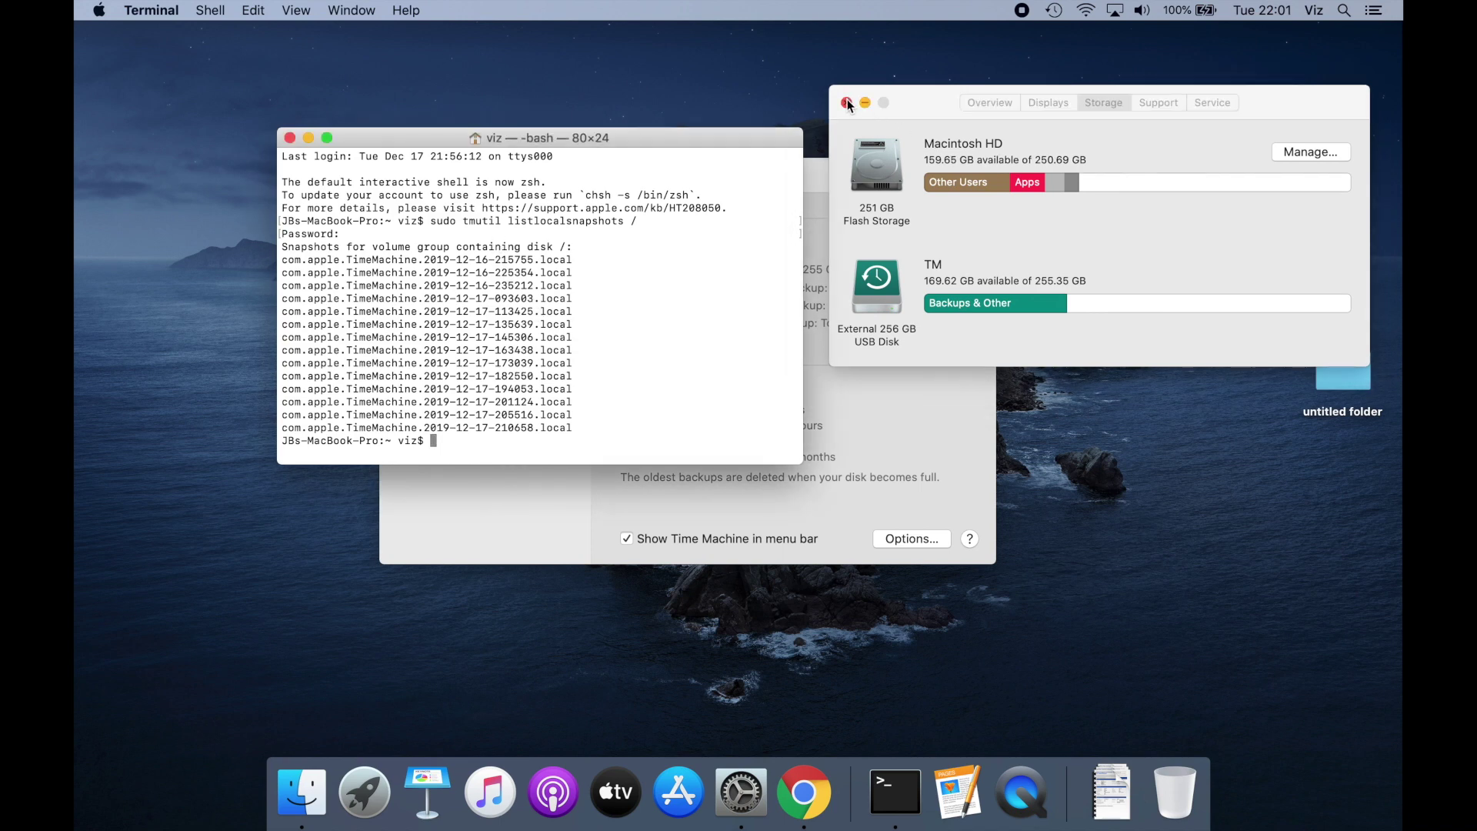
pyautogui.moveTo(548, 142); pyautogui.dragTo(524, 113)
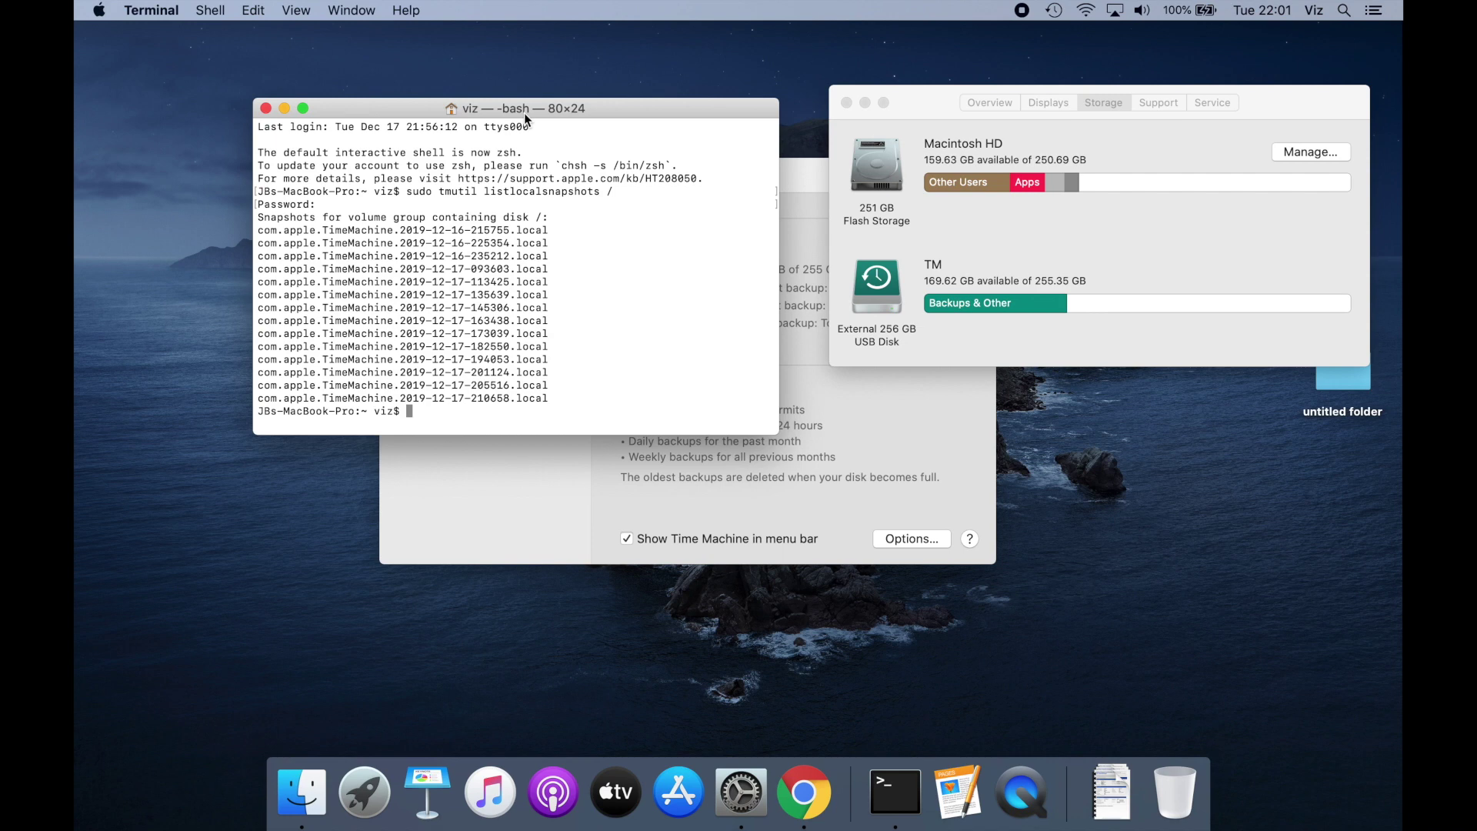
pyautogui.write('sudo tmutil localsnapshot')
pyautogui.press('Return')
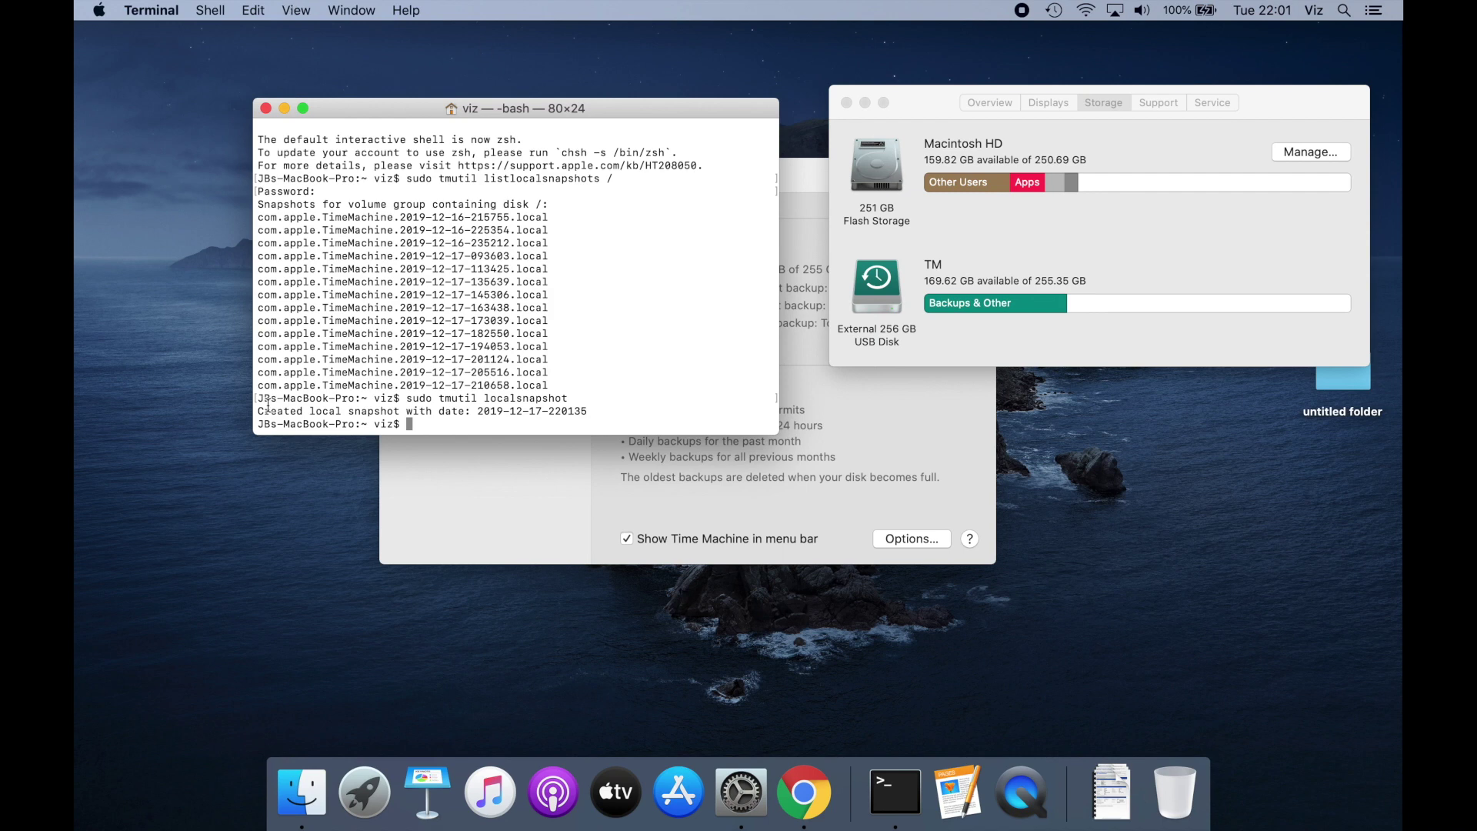
pyautogui.moveTo(260, 439); pyautogui.dragTo(162, 615)
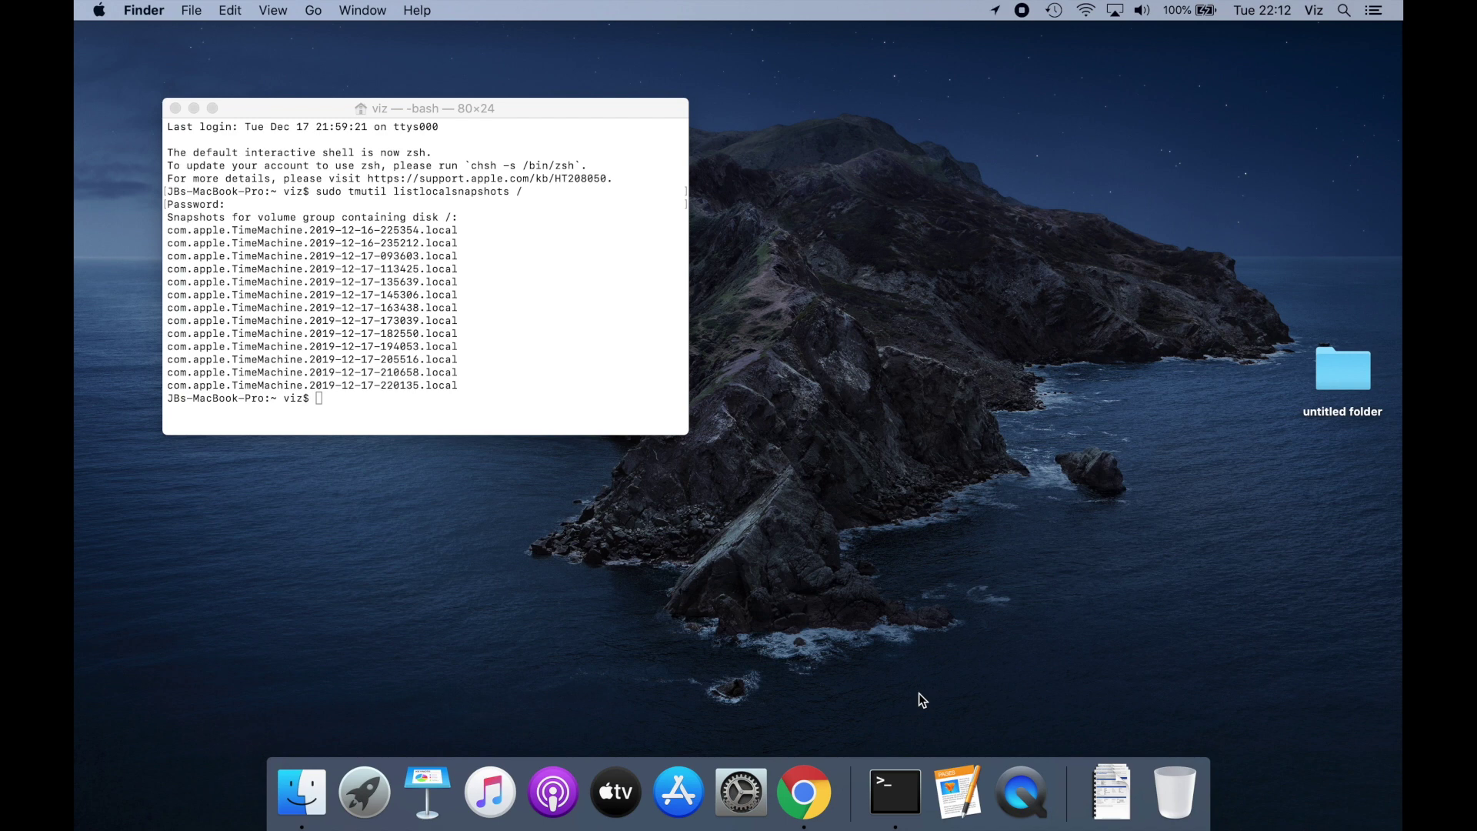
# Step: Check the time of the latest Time Machine backup to TM against the local snapshots listed in Terminal
pyautogui.click(1054, 11)
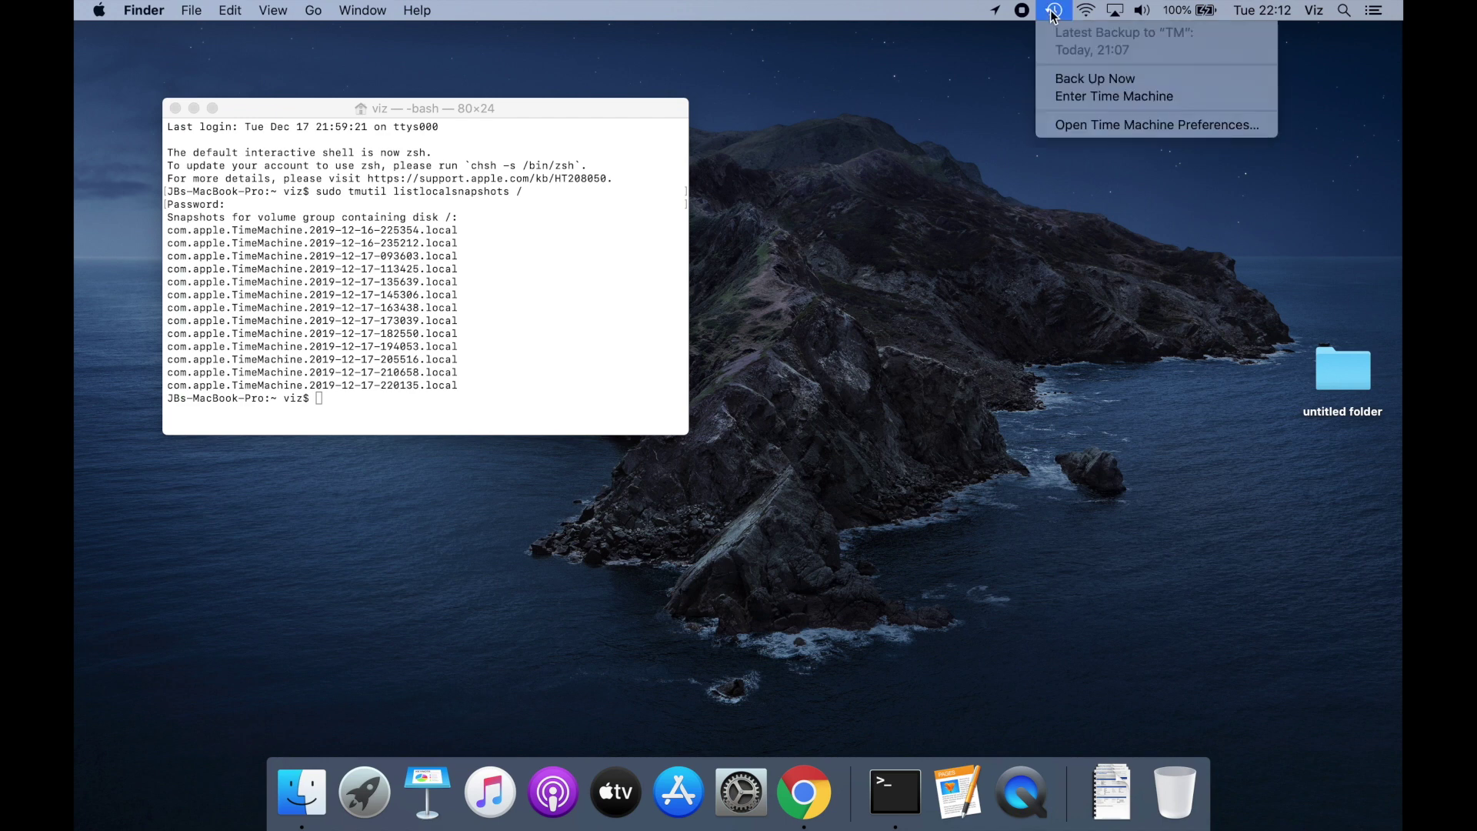
pyautogui.click(897, 275)
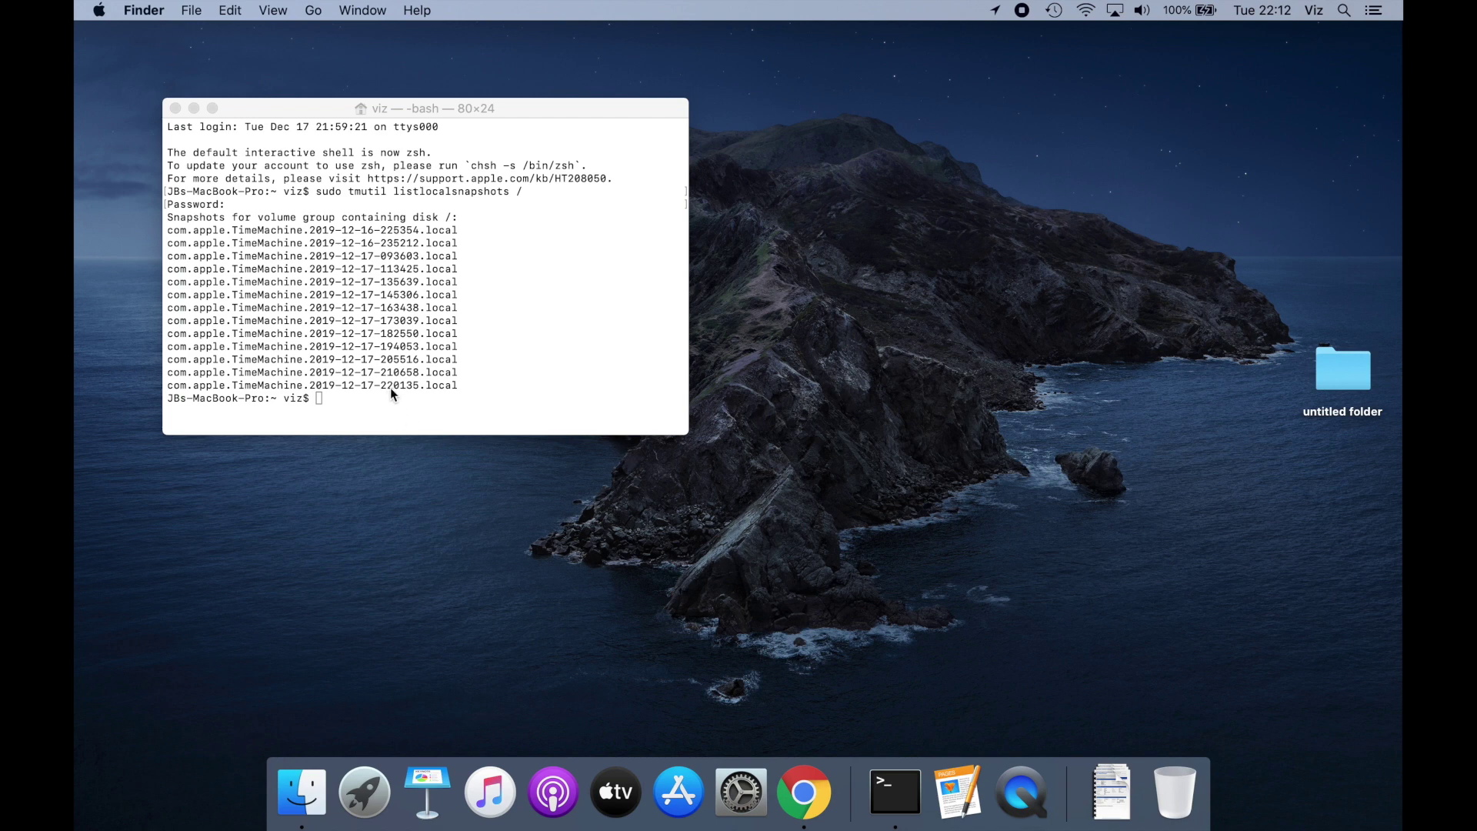
pyautogui.click(1053, 11)
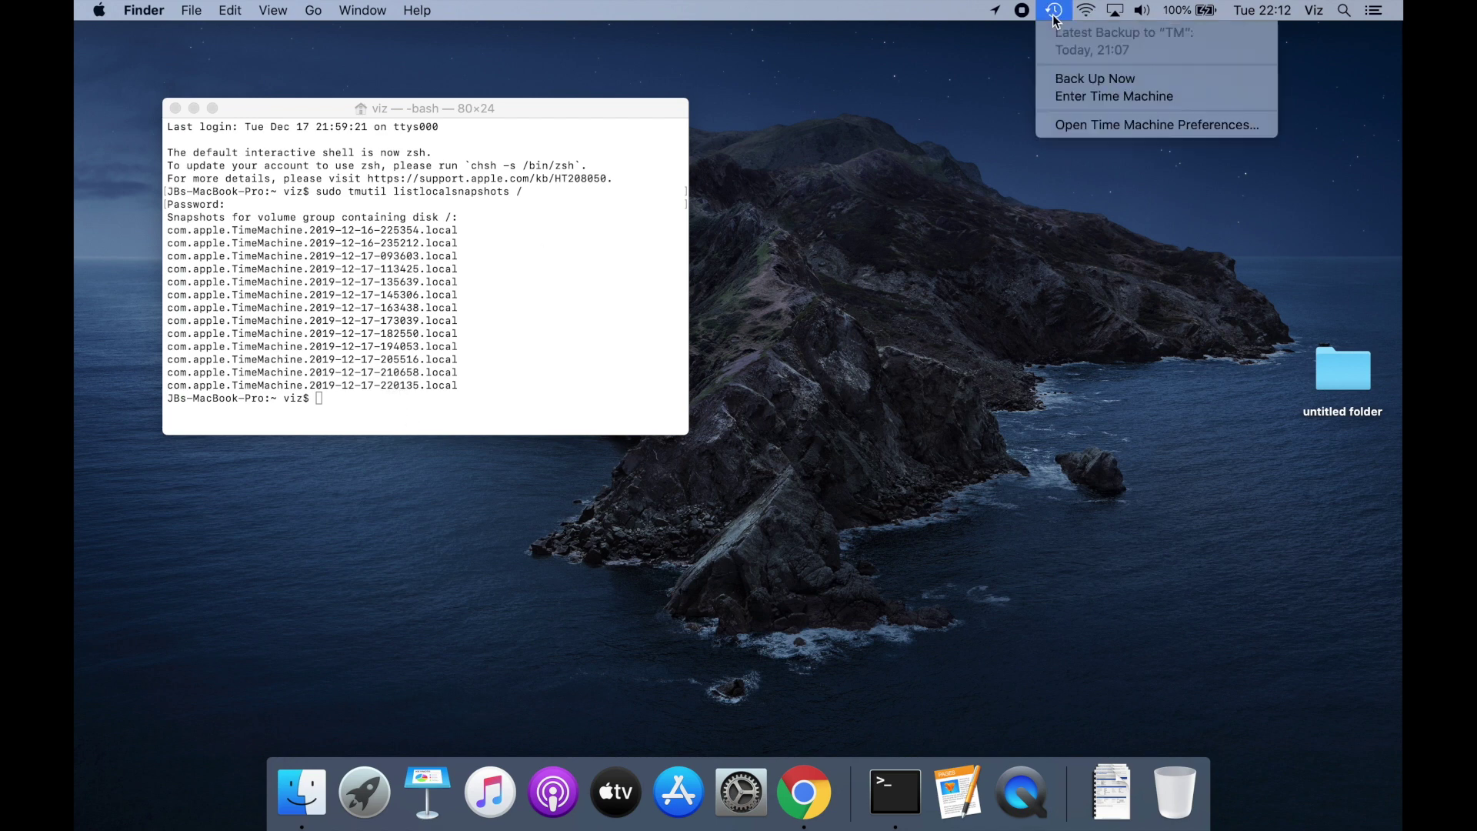
pyautogui.click(870, 218)
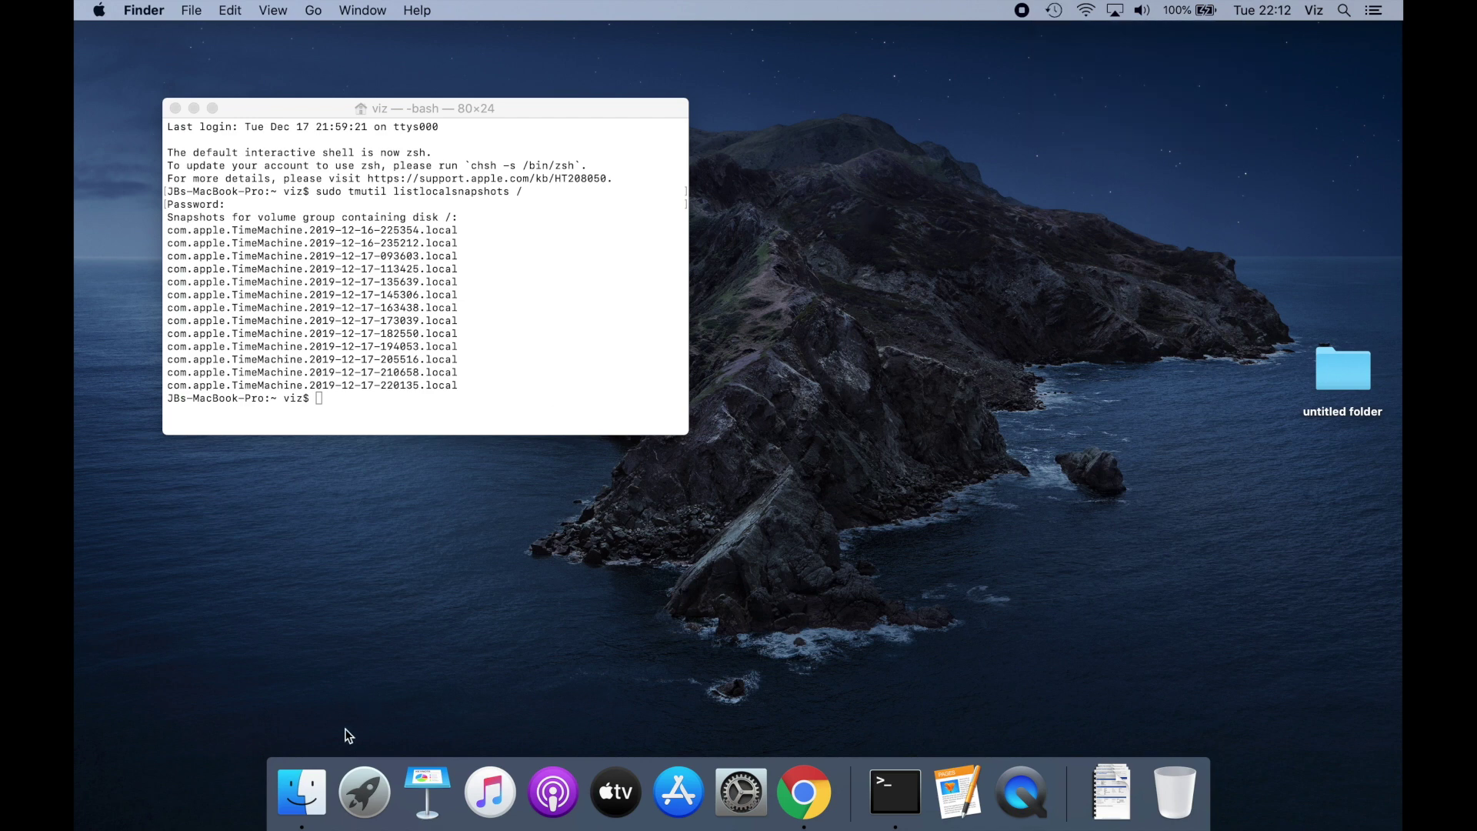
# Step: Open a Finder window beside Terminal and look through its locations for the TM disk
pyautogui.click(317, 802)
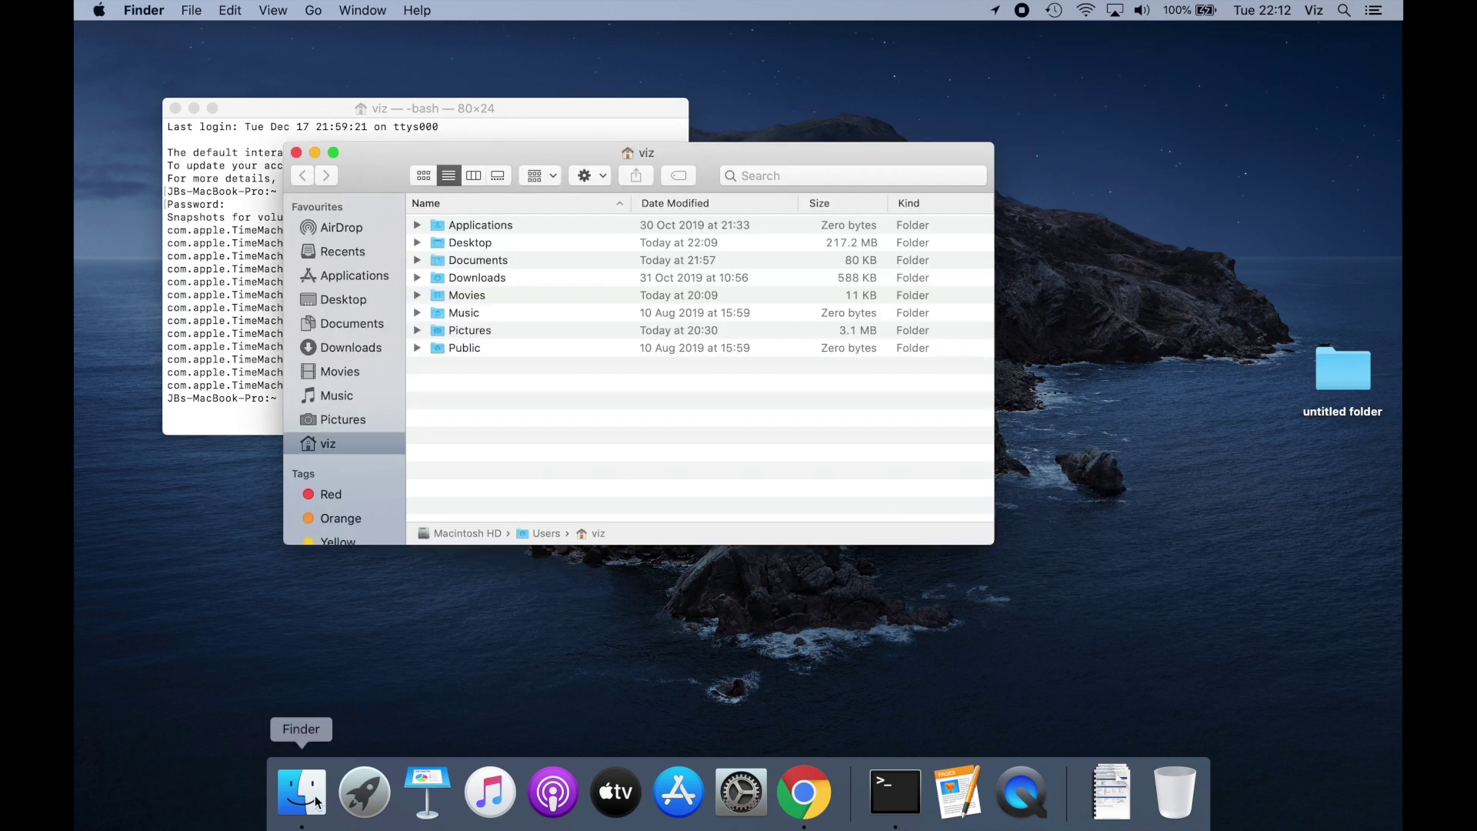
pyautogui.moveTo(653, 149); pyautogui.dragTo(981, 102)
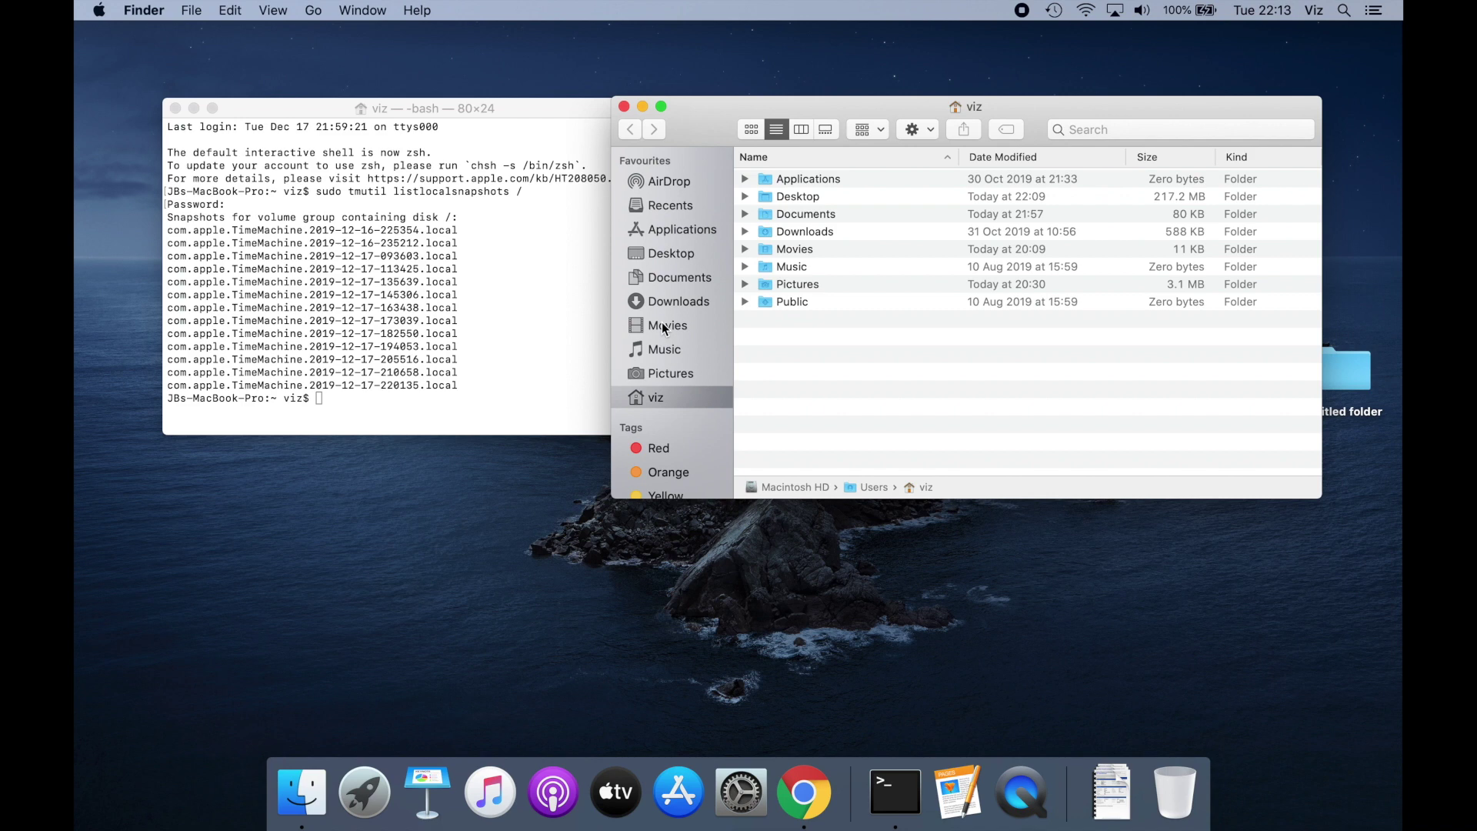
pyautogui.scroll(-3, 669, 384)
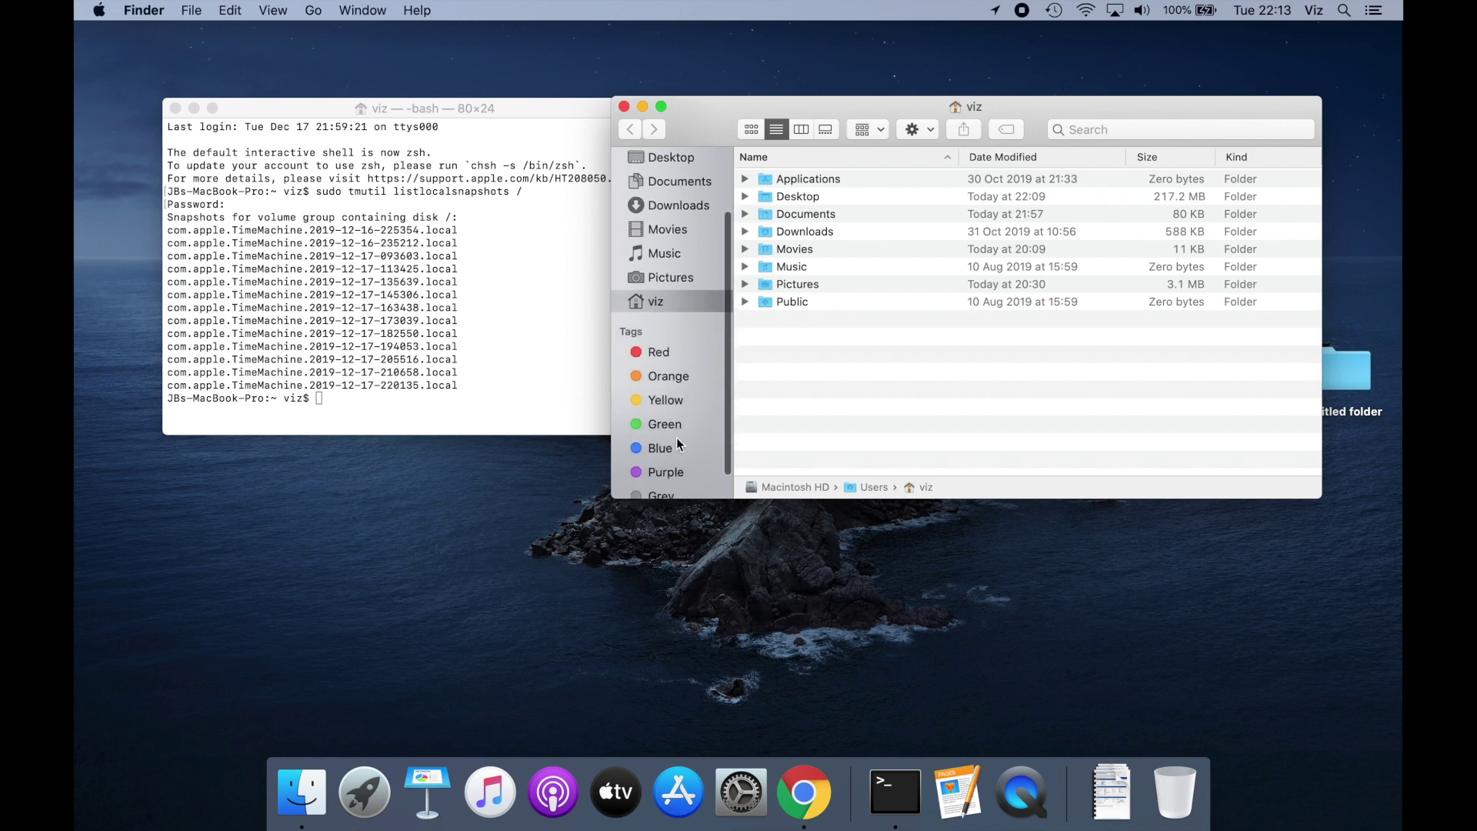
pyautogui.scroll(3, 677, 438)
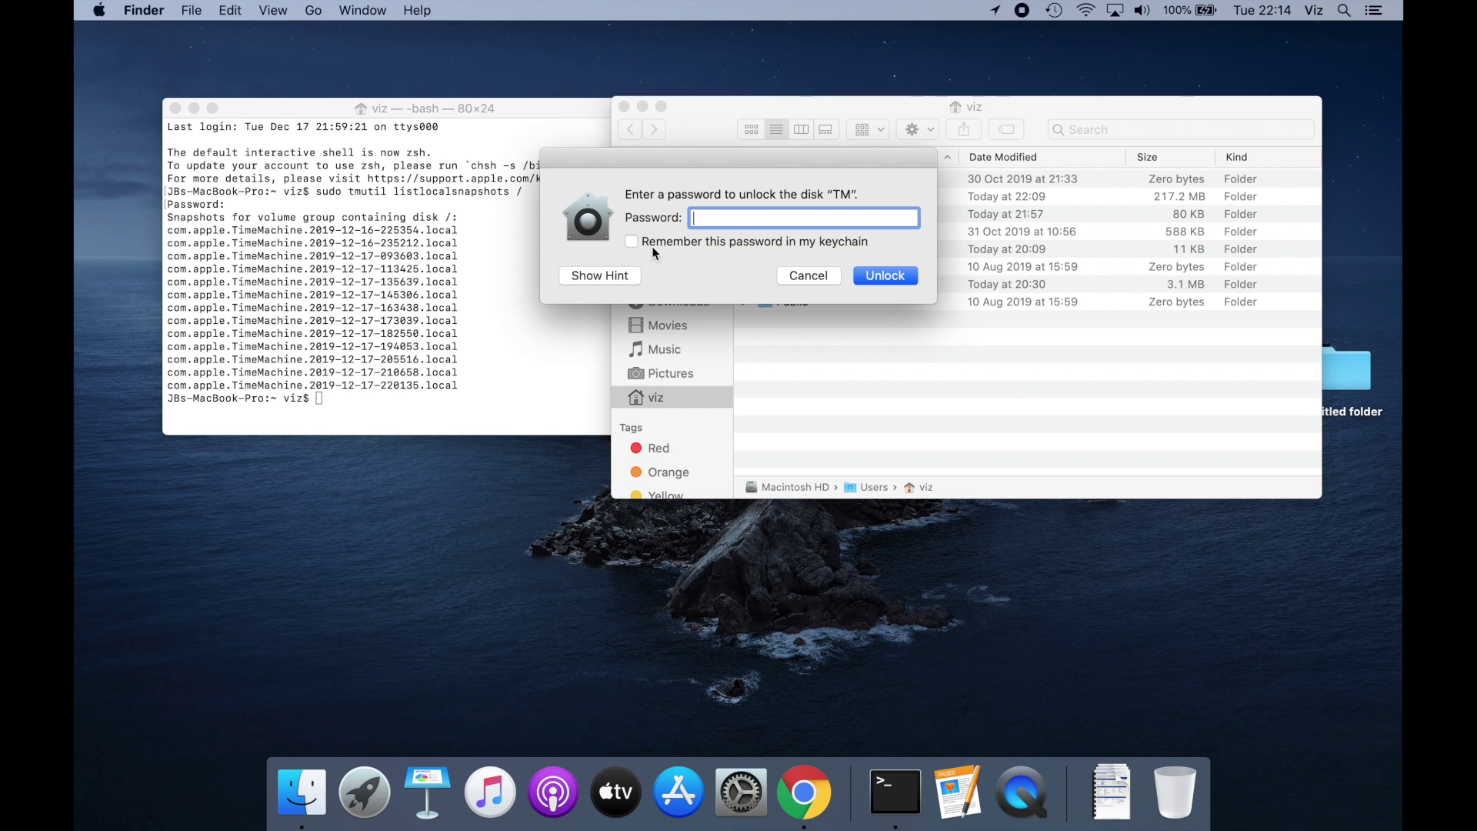
# Step: Unlock the encrypted TM disk with its password, and move the Finder window clear of the disk's desktop icon
pyautogui.write('******')
pyautogui.click(877, 273)
pyautogui.press('Return')
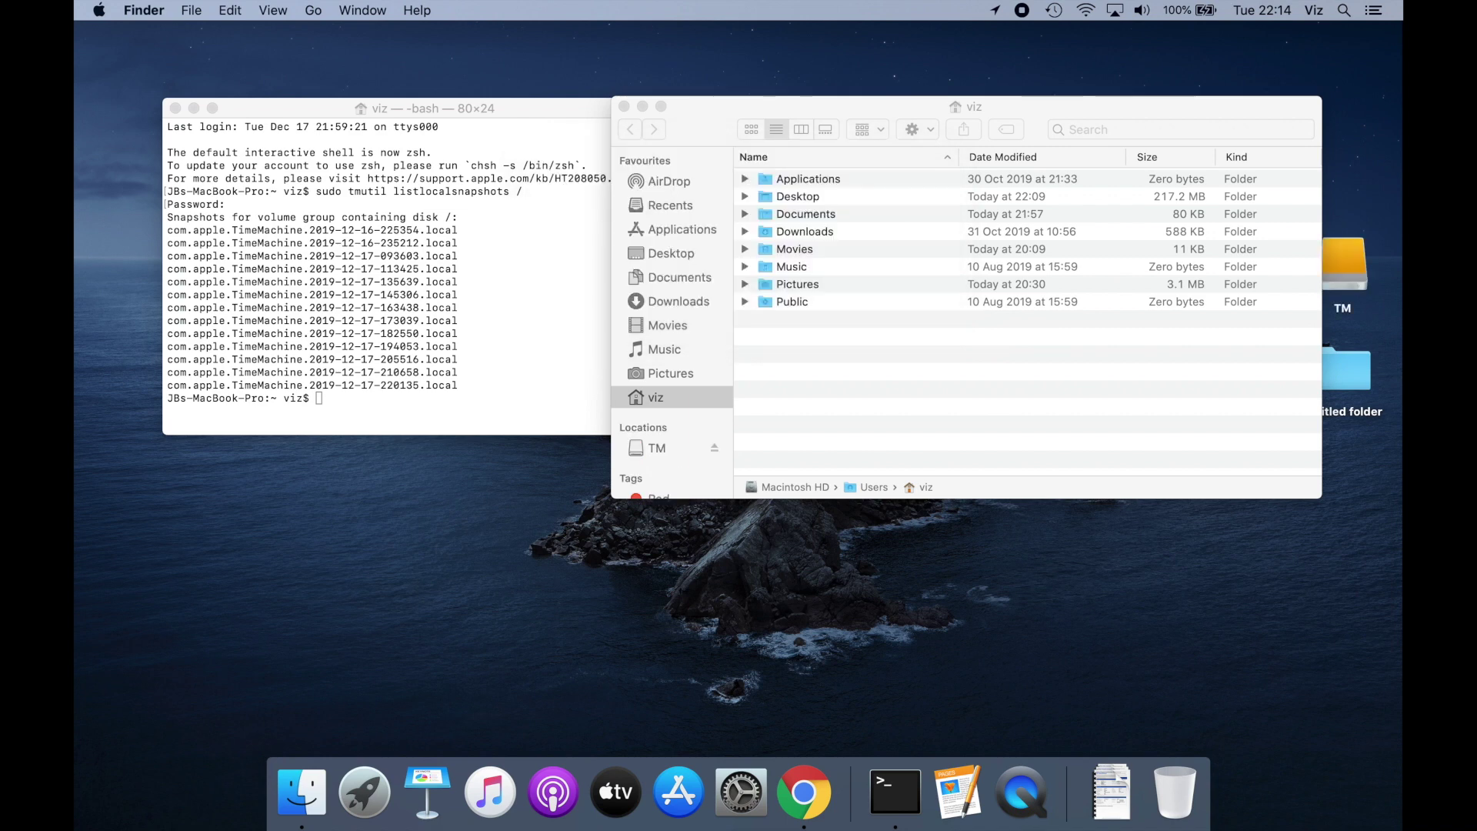
pyautogui.click(1339, 260)
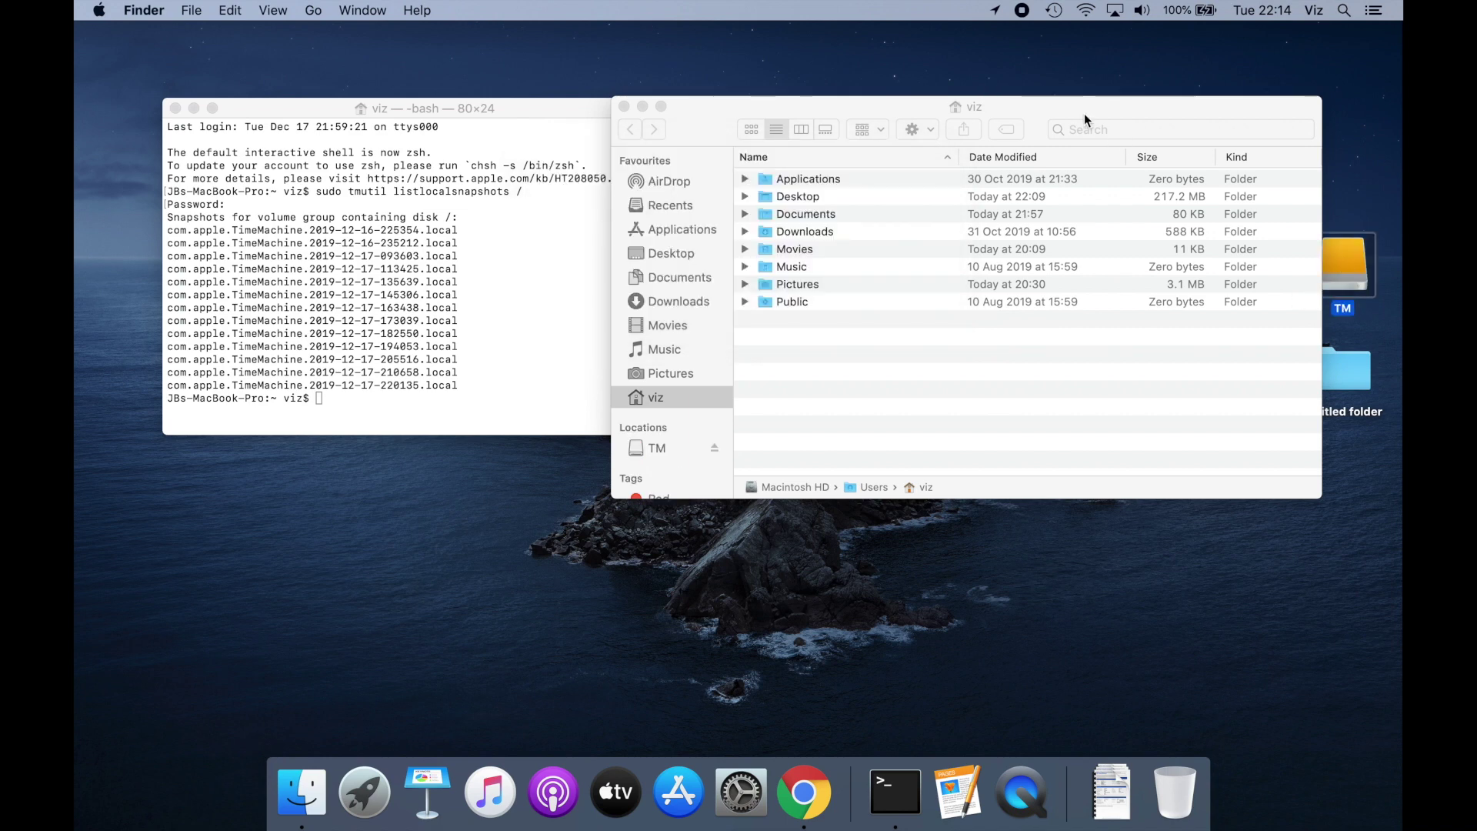
pyautogui.moveTo(1075, 112); pyautogui.dragTo(967, 115)
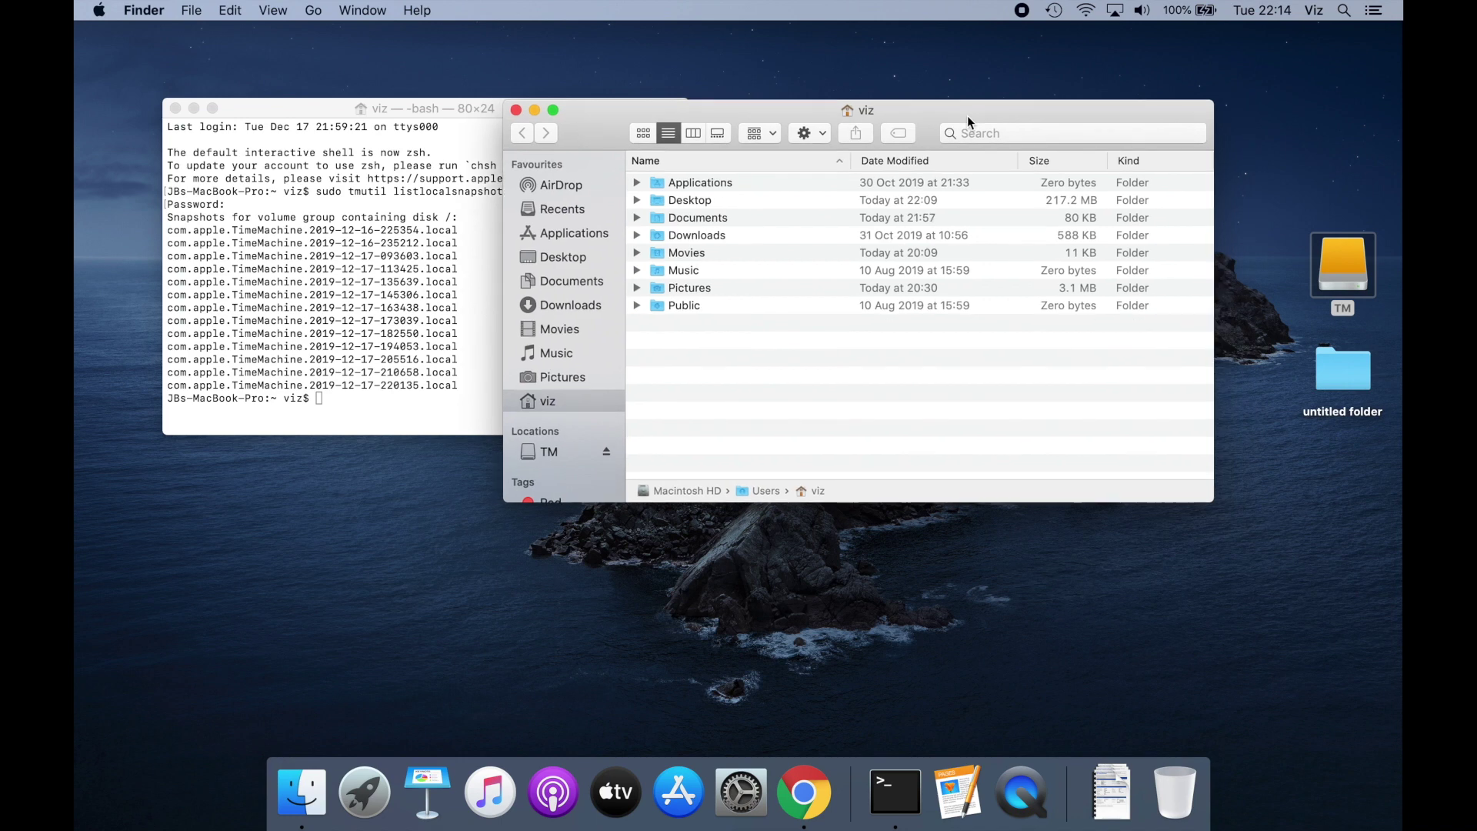